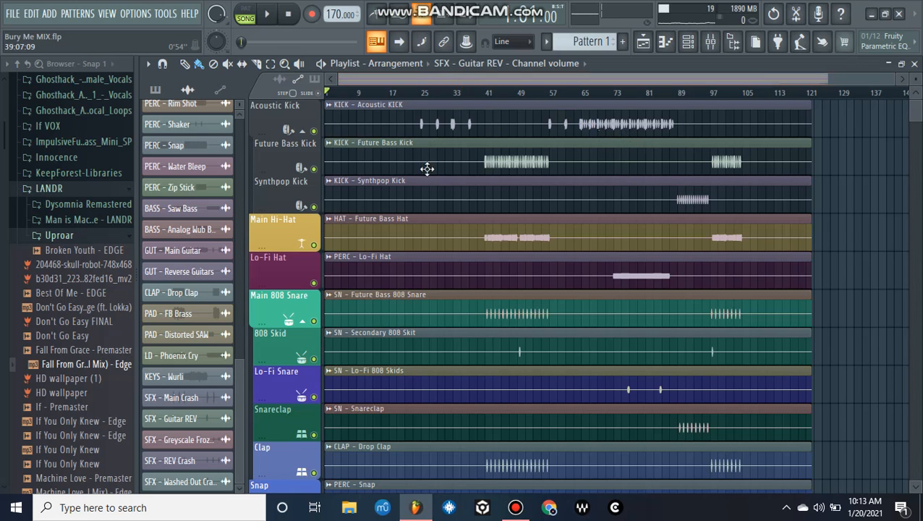
# Step: Look over the whole playlist arrangement, from the kick tracks down to the automation clips
pyautogui.scroll(-3, 422, 171)
pyautogui.scroll(-8, 434, 163)
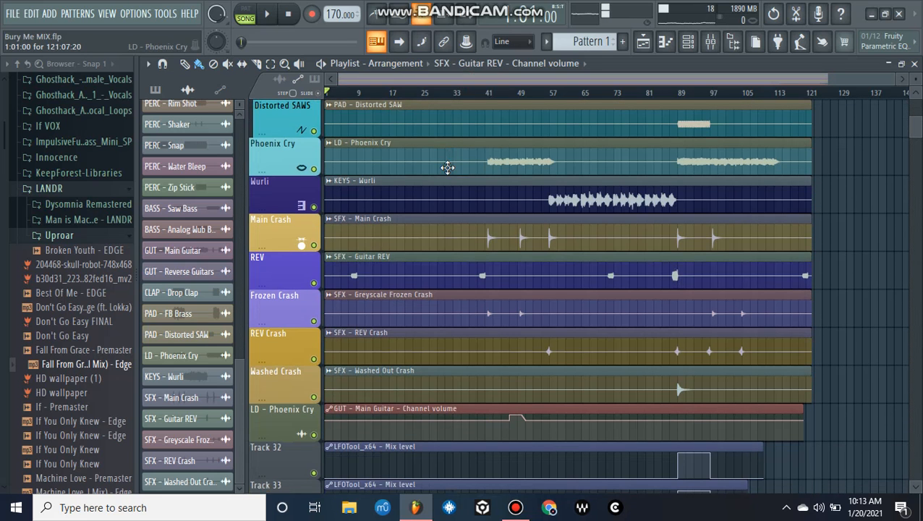
pyautogui.scroll(-4, 448, 168)
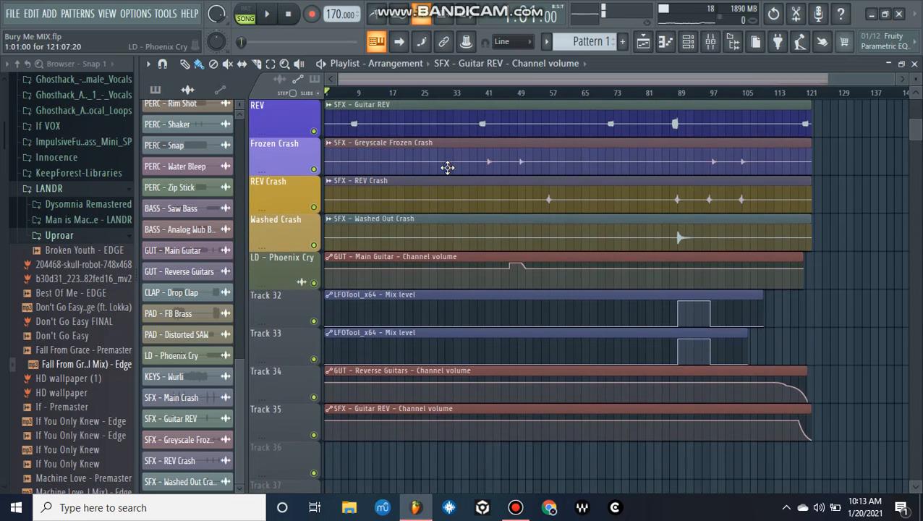
pyautogui.scroll(2, 448, 168)
pyautogui.scroll(4, 426, 246)
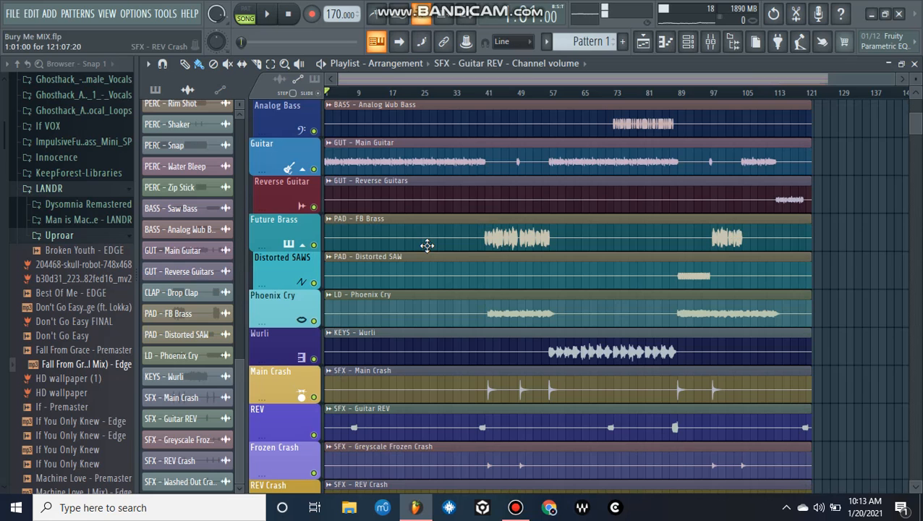
pyautogui.scroll(9, 427, 246)
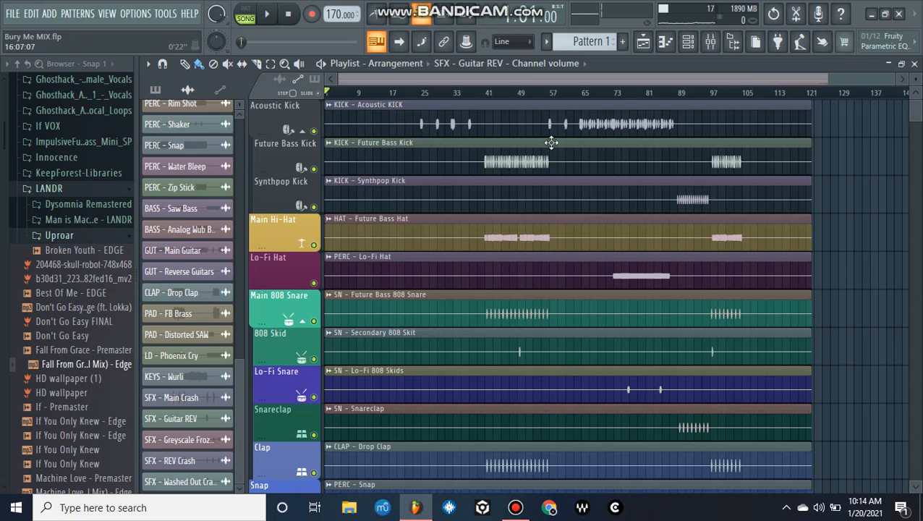
# Step: Review the mixer inserts and their routing, from Acoustic Kick through Reverse Guitar, and return to the playlist
pyautogui.press('F9')
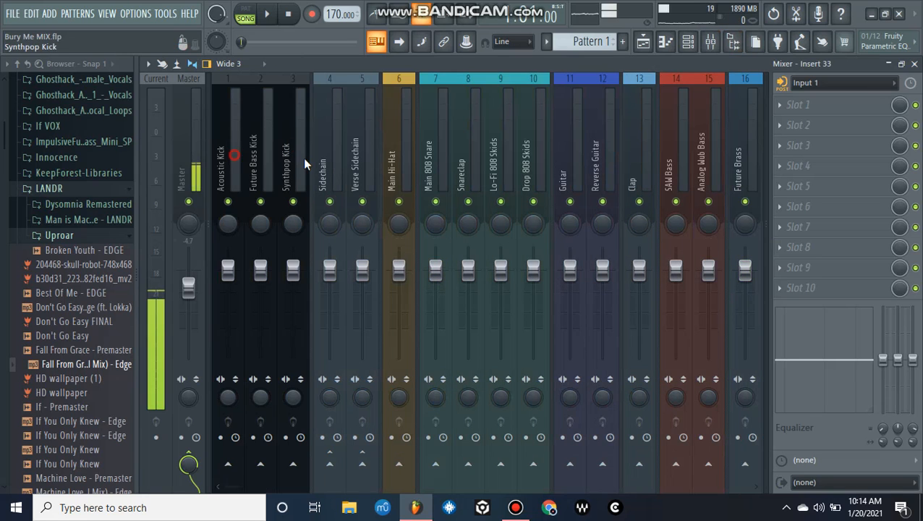
pyautogui.click(229, 144)
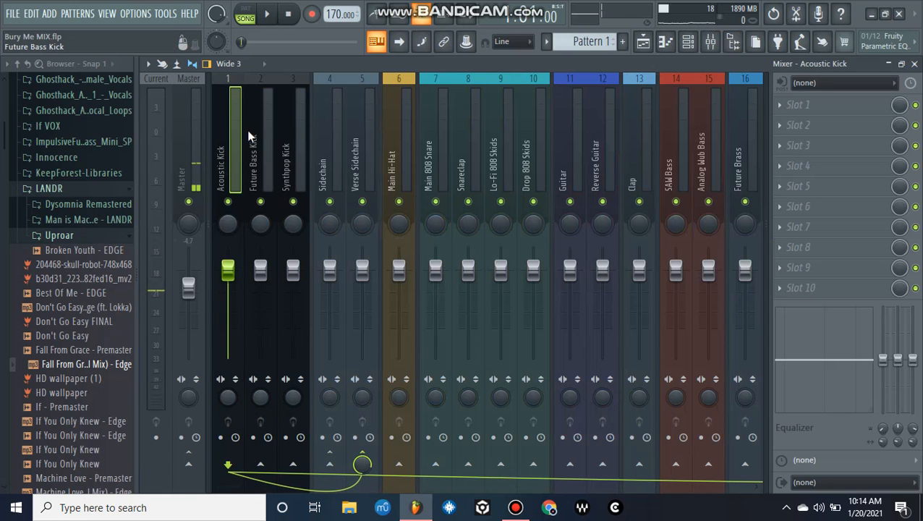
pyautogui.click(252, 127)
pyautogui.click(339, 121)
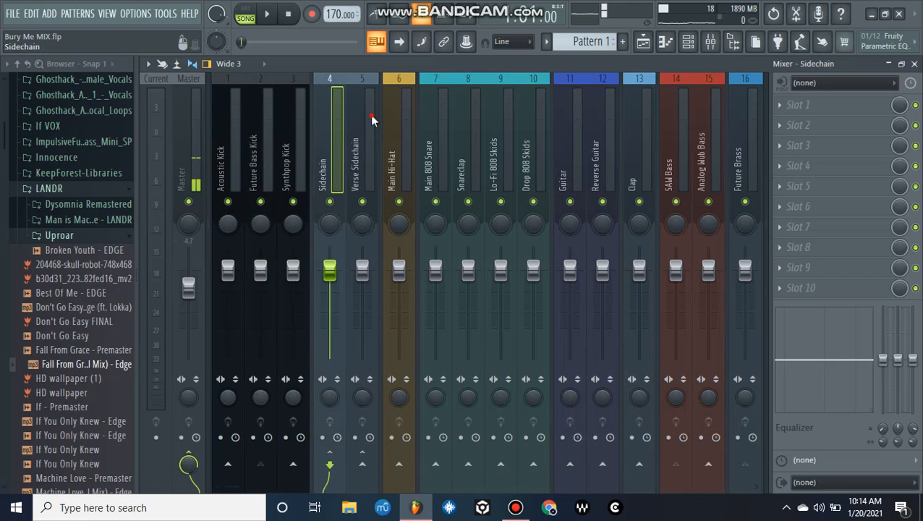
pyautogui.click(372, 119)
pyautogui.click(408, 109)
pyautogui.click(438, 108)
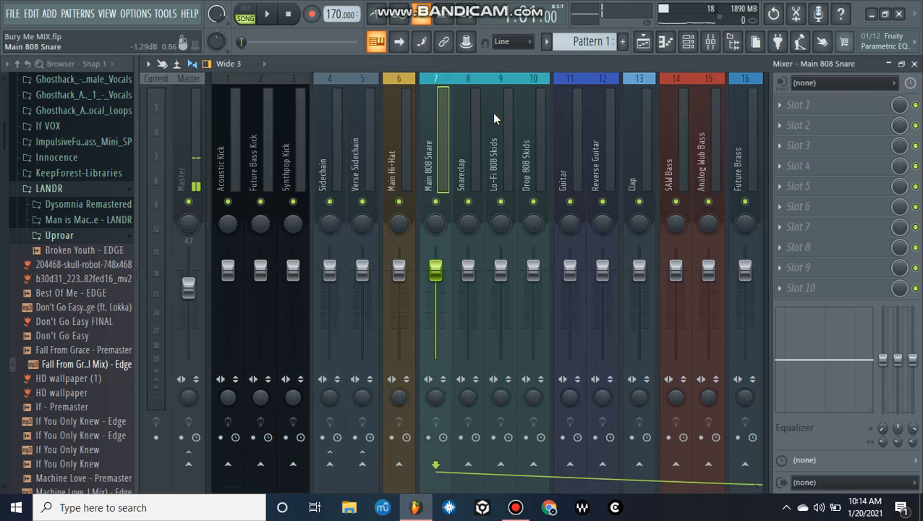
pyautogui.click(468, 112)
pyautogui.click(501, 113)
pyautogui.click(535, 108)
pyautogui.click(581, 110)
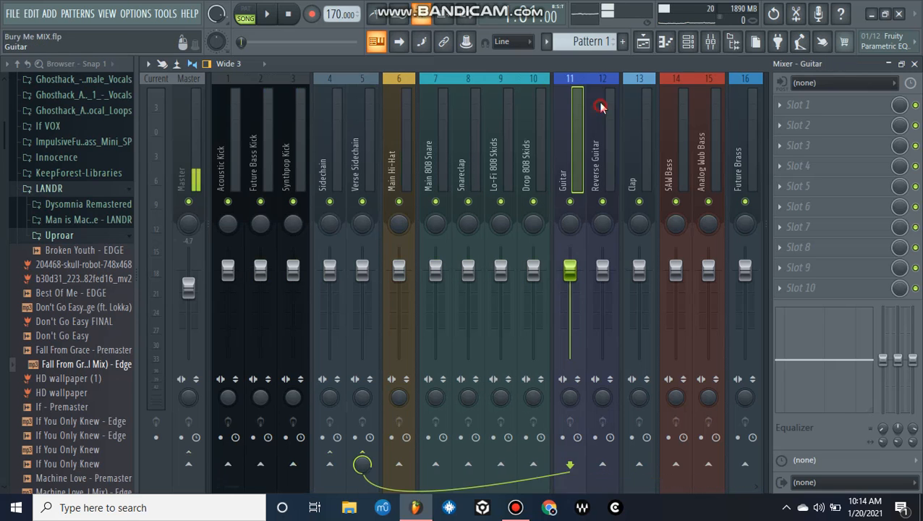
pyautogui.click(599, 107)
pyautogui.scroll(-3, 467, 116)
pyautogui.scroll(3, 467, 115)
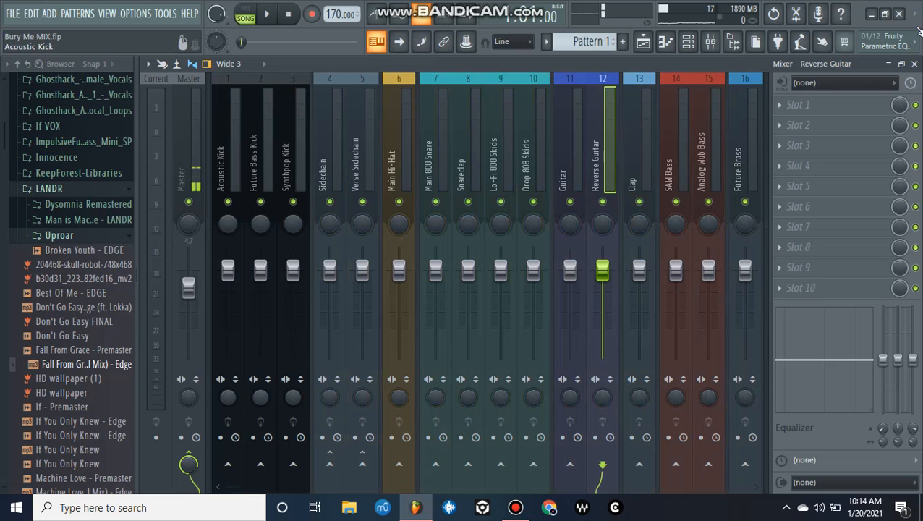
pyautogui.press('Escape')
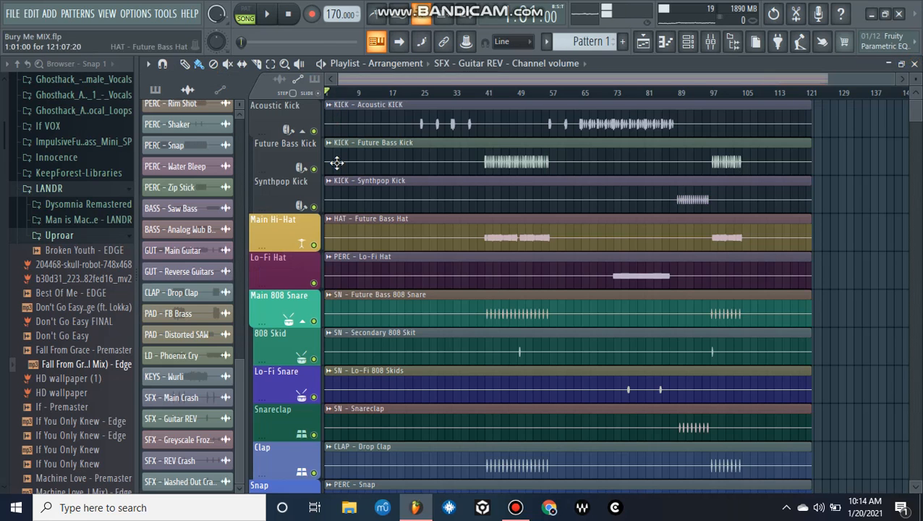
# Step: Examine how the kick, hi-hat, snare, clap and percussion tracks are named, coloured and grouped in the playlist
pyautogui.scroll(-2, 321, 136)
pyautogui.scroll(2, 321, 137)
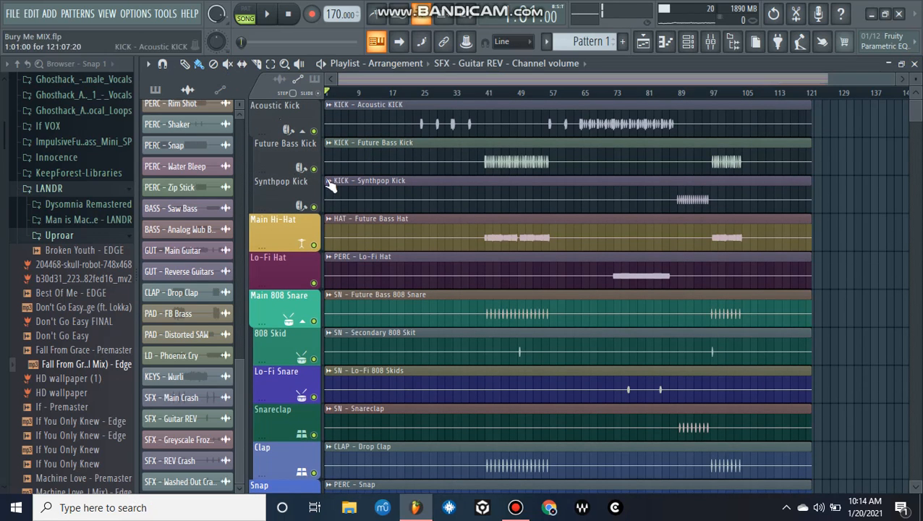
pyautogui.scroll(-1, 362, 185)
pyautogui.scroll(1, 383, 183)
pyautogui.scroll(-2, 347, 189)
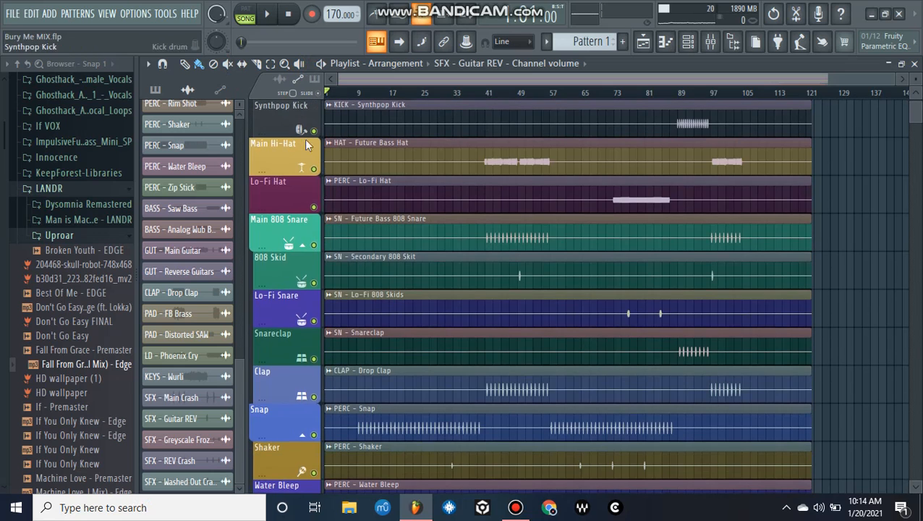
pyautogui.scroll(-1, 287, 183)
pyautogui.scroll(-6, 302, 296)
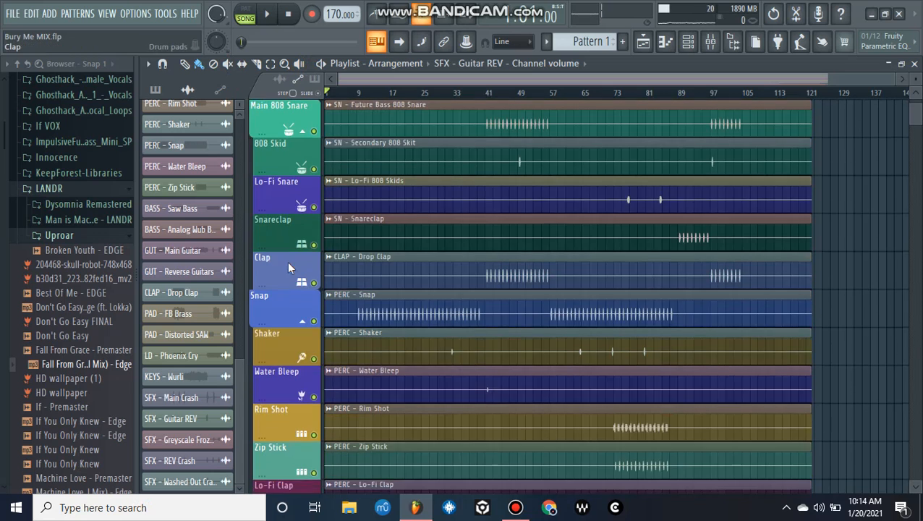
pyautogui.scroll(2, 301, 205)
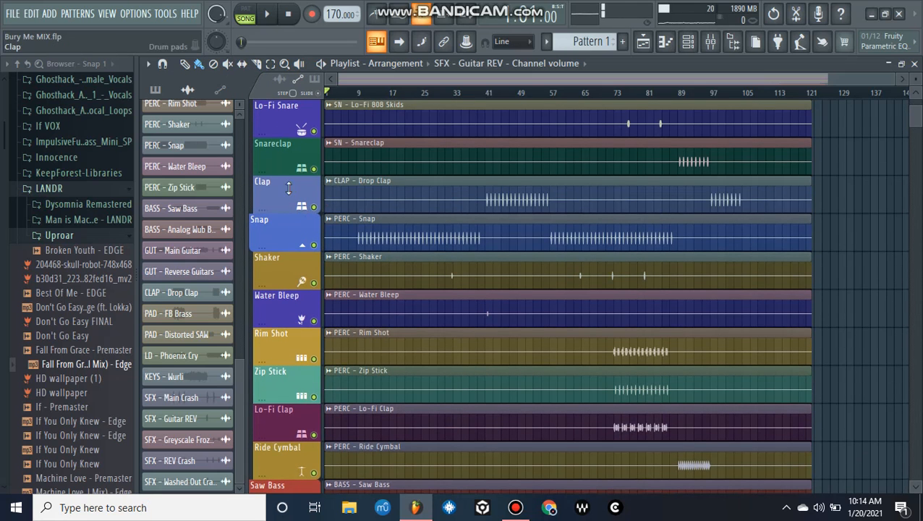
pyautogui.scroll(-1, 288, 188)
pyautogui.scroll(-1, 287, 169)
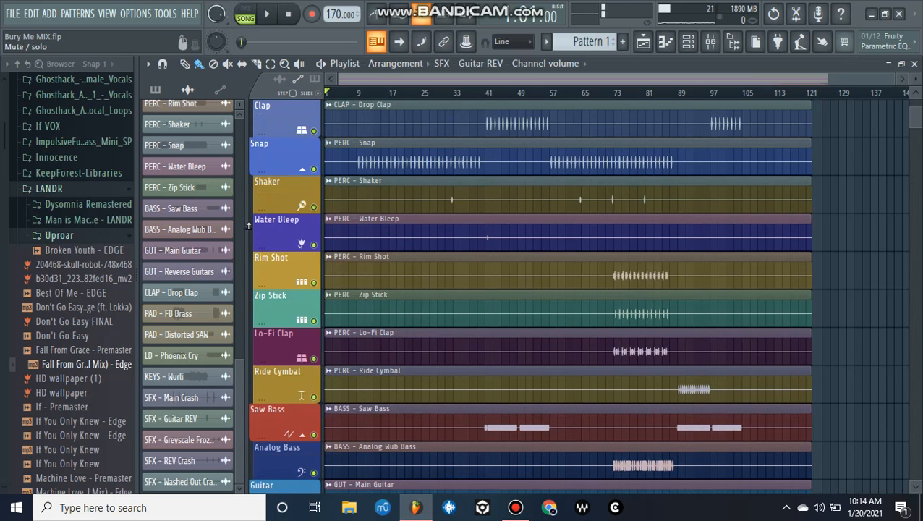
pyautogui.scroll(-2, 272, 185)
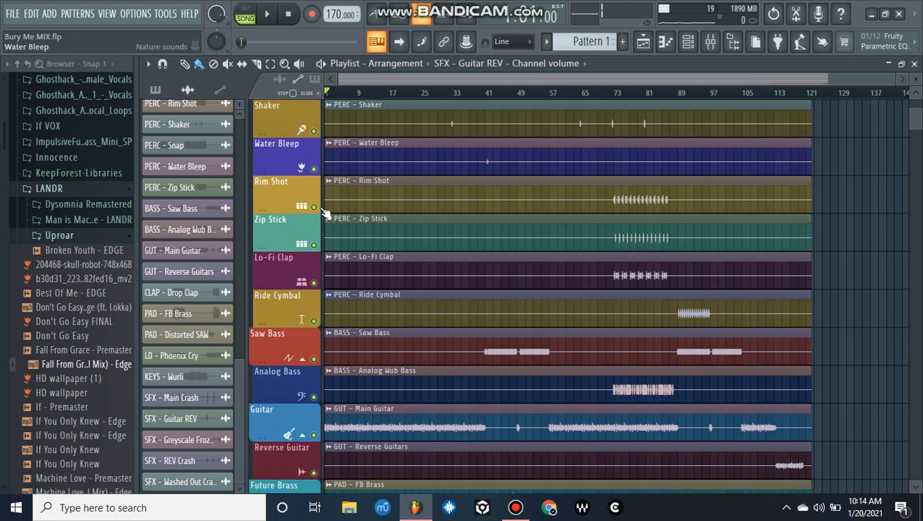
pyautogui.scroll(-1, 320, 204)
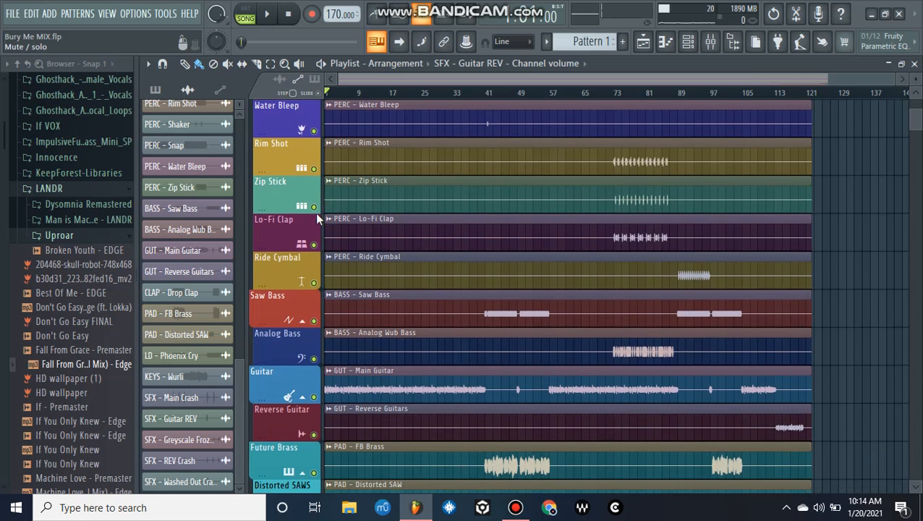
pyautogui.scroll(-2, 289, 155)
pyautogui.scroll(-2, 296, 152)
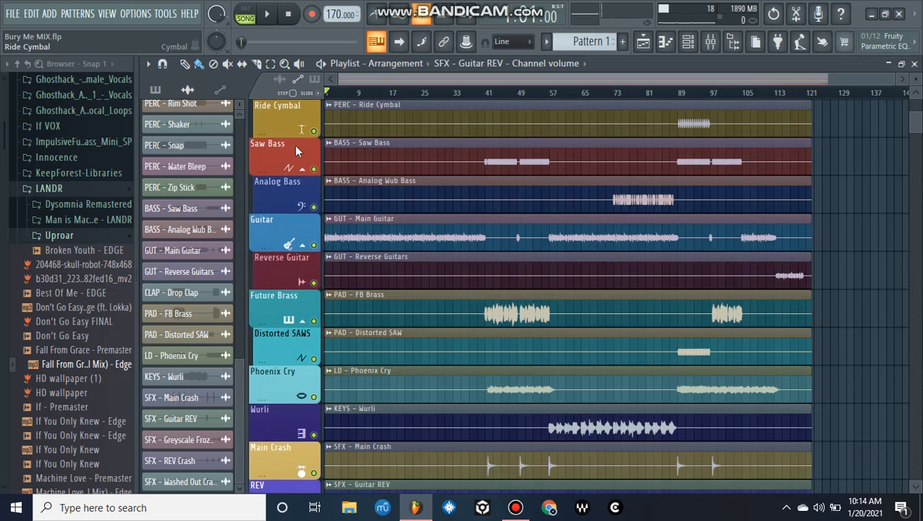
pyautogui.scroll(2, 296, 153)
pyautogui.scroll(-2, 303, 181)
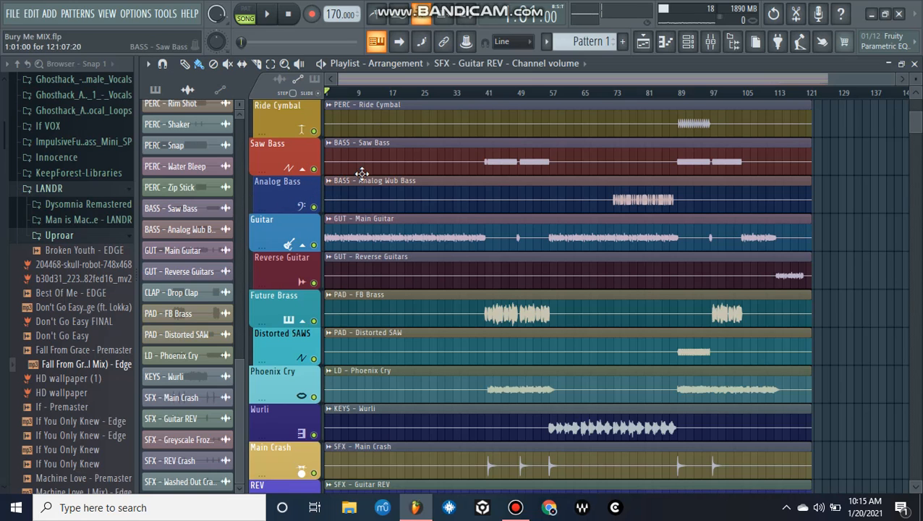
# Step: Examine the bass, guitar, brass, lead, keys and crash tracks together with the automation clips below them
pyautogui.scroll(-2, 430, 134)
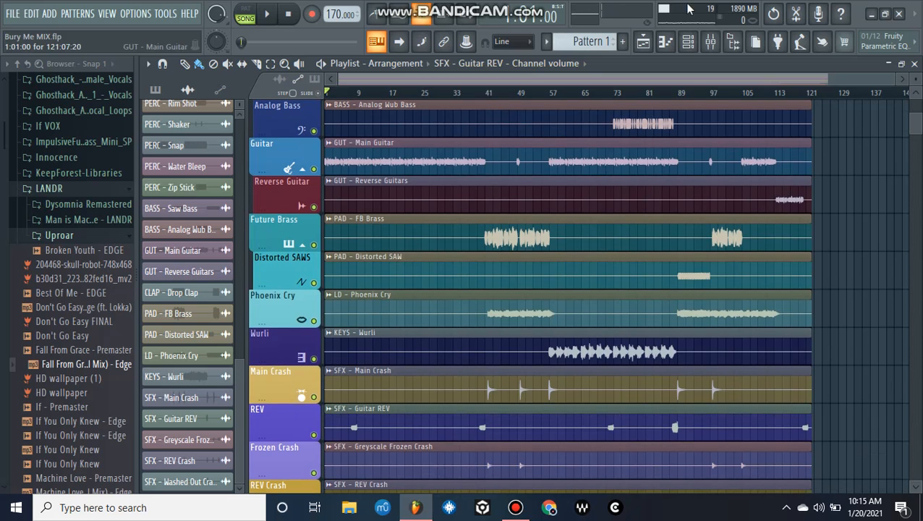
pyautogui.scroll(-1, 309, 175)
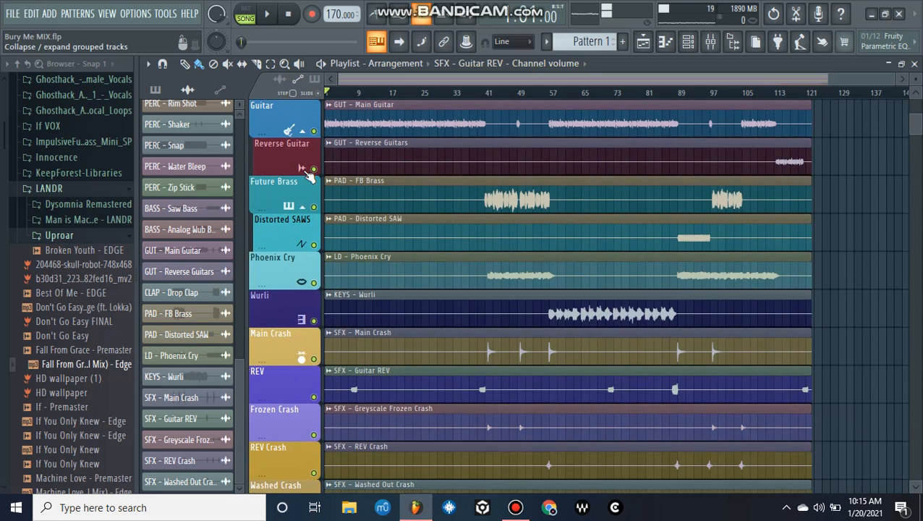
pyautogui.scroll(1, 309, 175)
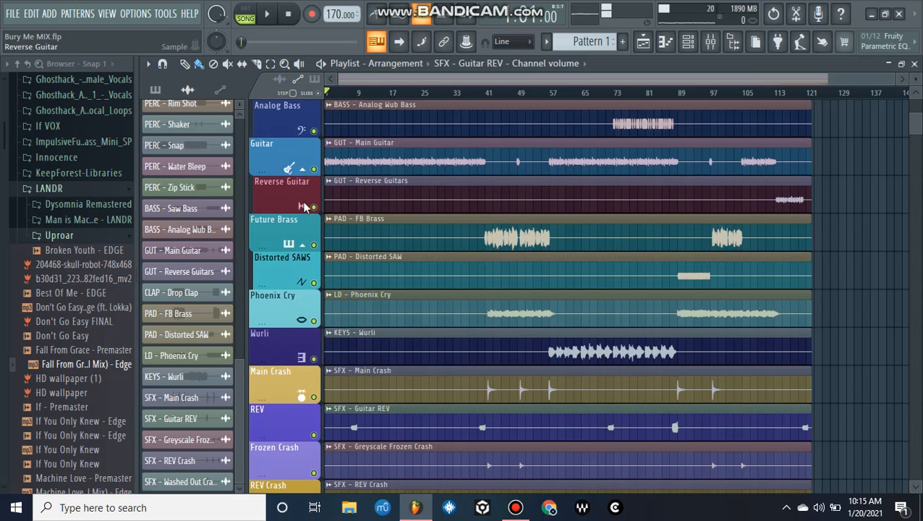
pyautogui.scroll(1, 731, 195)
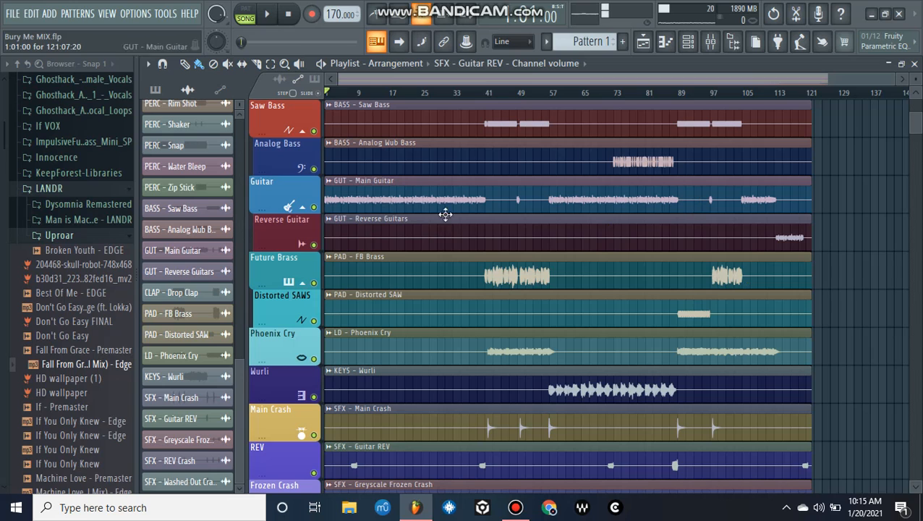
pyautogui.scroll(-2, 300, 239)
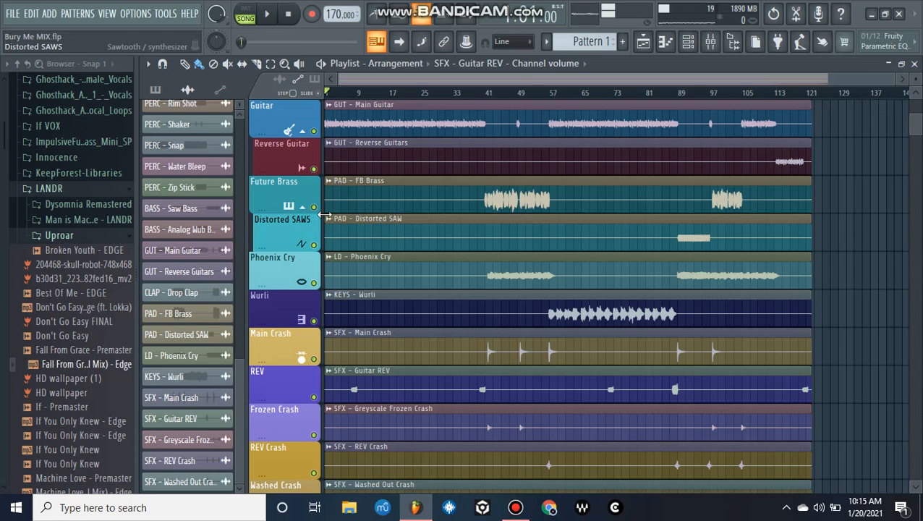
pyautogui.scroll(-1, 319, 220)
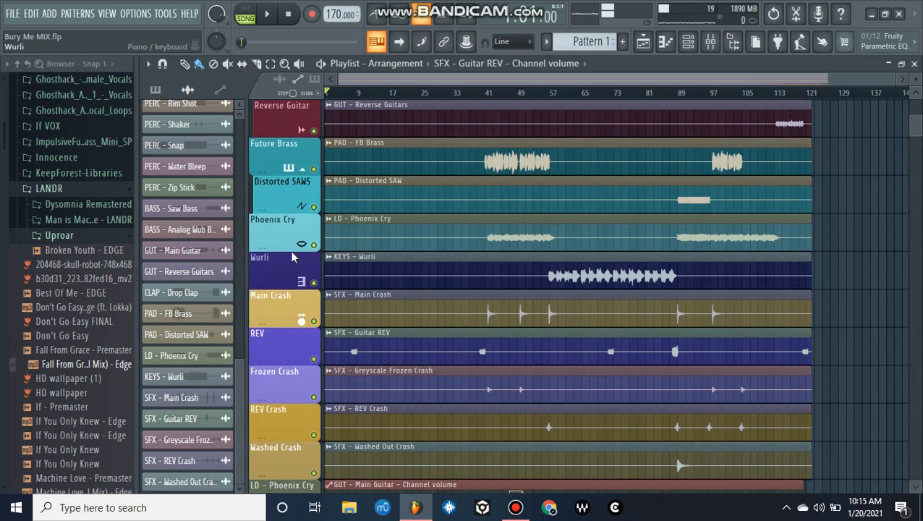
pyautogui.scroll(-3, 293, 257)
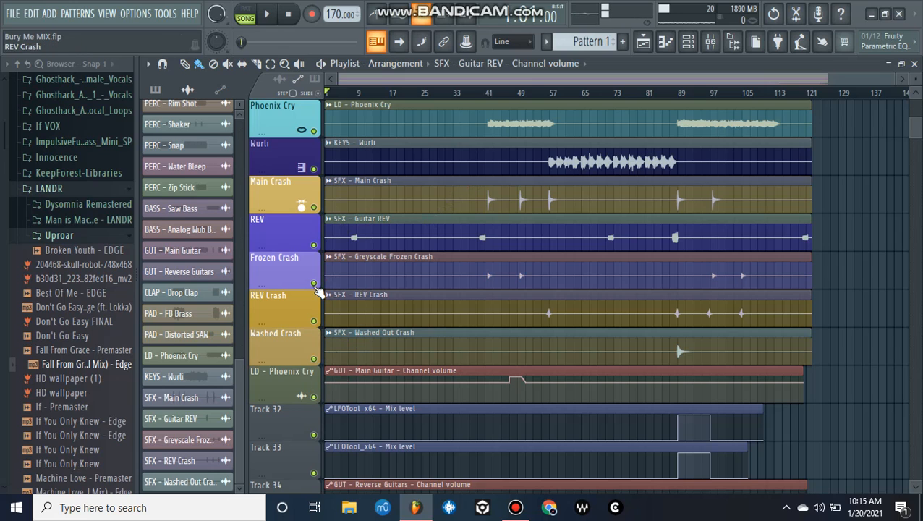
pyautogui.scroll(-3, 318, 289)
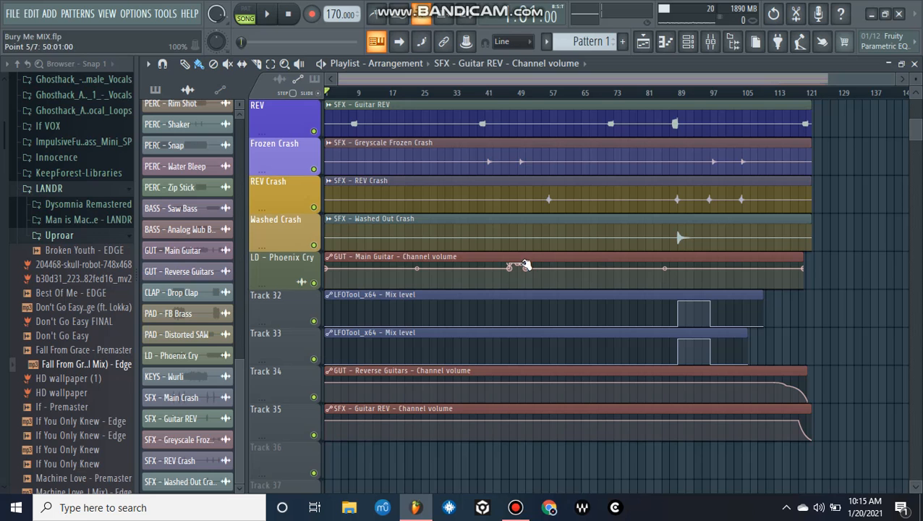
pyautogui.scroll(1, 519, 266)
pyautogui.scroll(4, 519, 265)
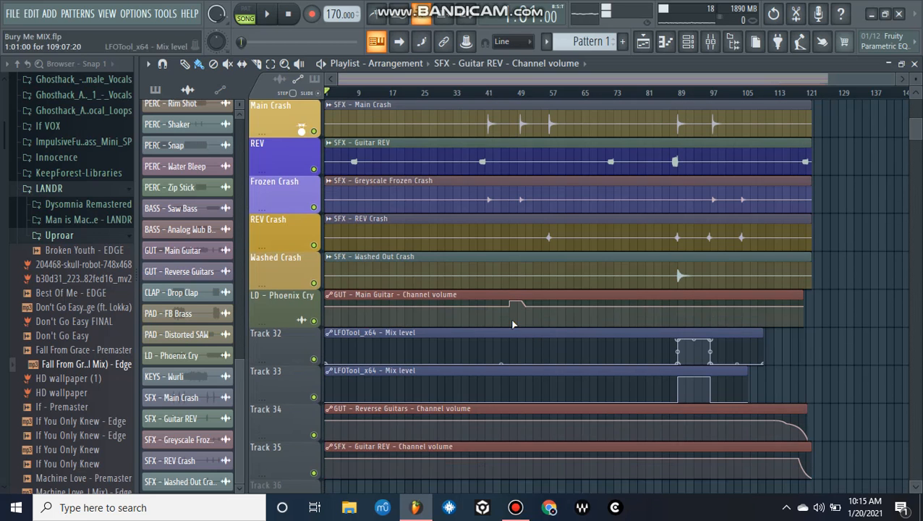
pyautogui.scroll(7, 515, 287)
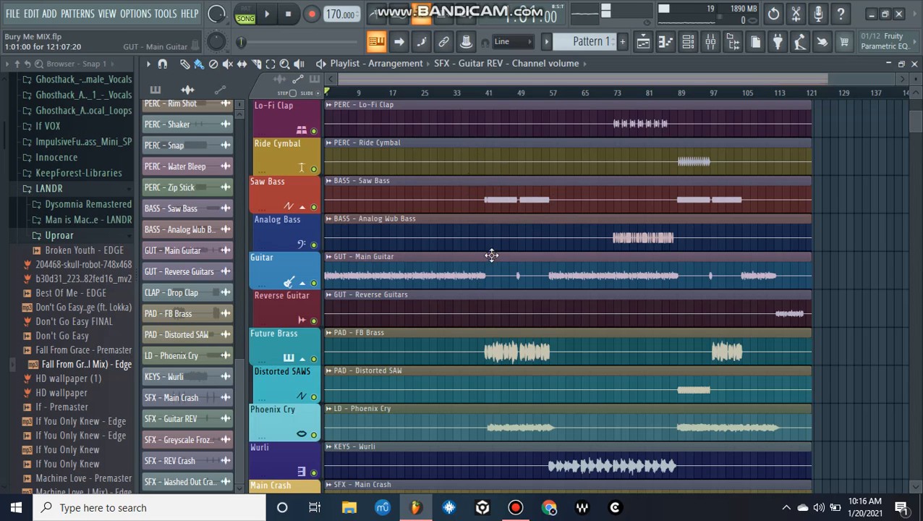
pyautogui.scroll(-2, 493, 253)
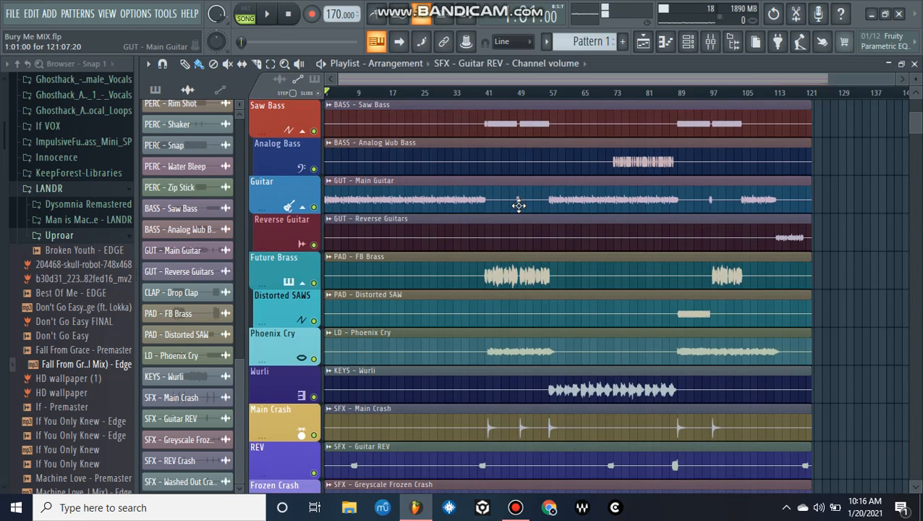
# Step: Slice the main guitar's channel volume automation clip before and after its raised section, at about bars 45 and 52
pyautogui.scroll(-7, 521, 202)
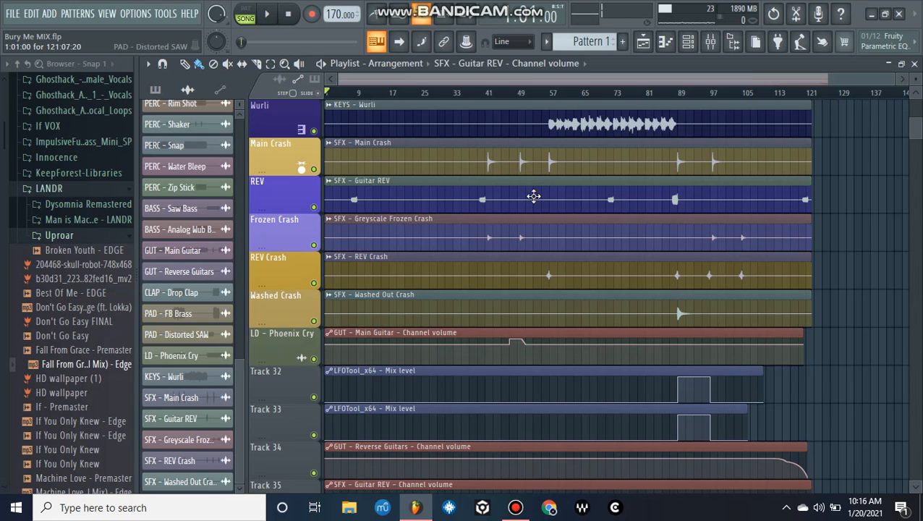
pyautogui.scroll(-2, 533, 196)
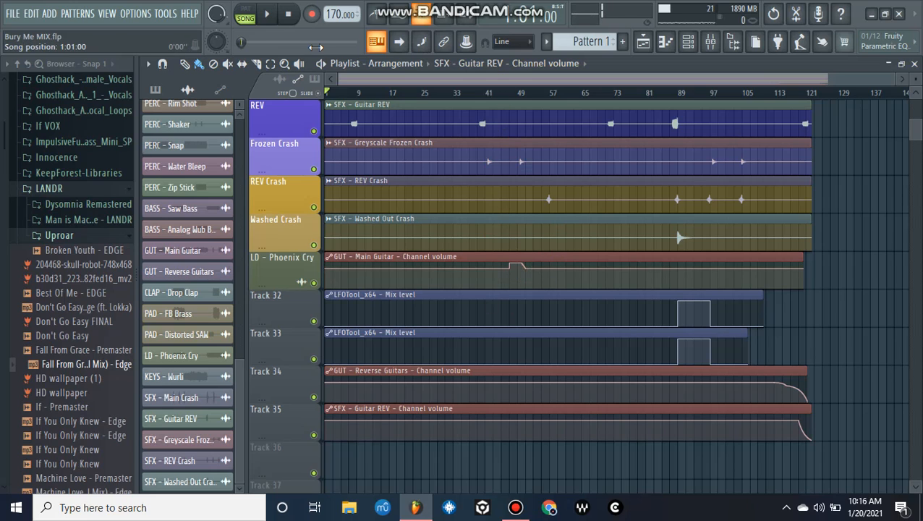
pyautogui.click(262, 64)
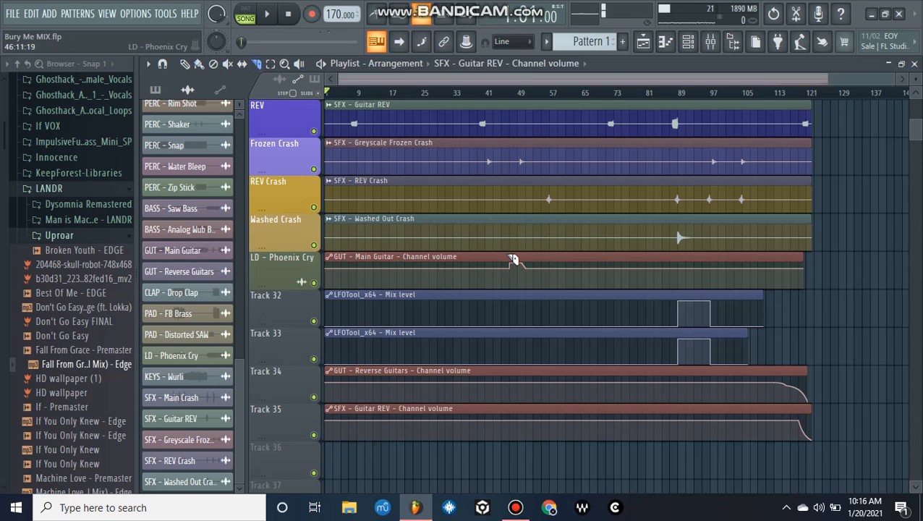
pyautogui.moveTo(506, 258); pyautogui.dragTo(510, 299)
pyautogui.moveTo(533, 257); pyautogui.dragTo(542, 290)
pyautogui.scroll(3, 539, 286)
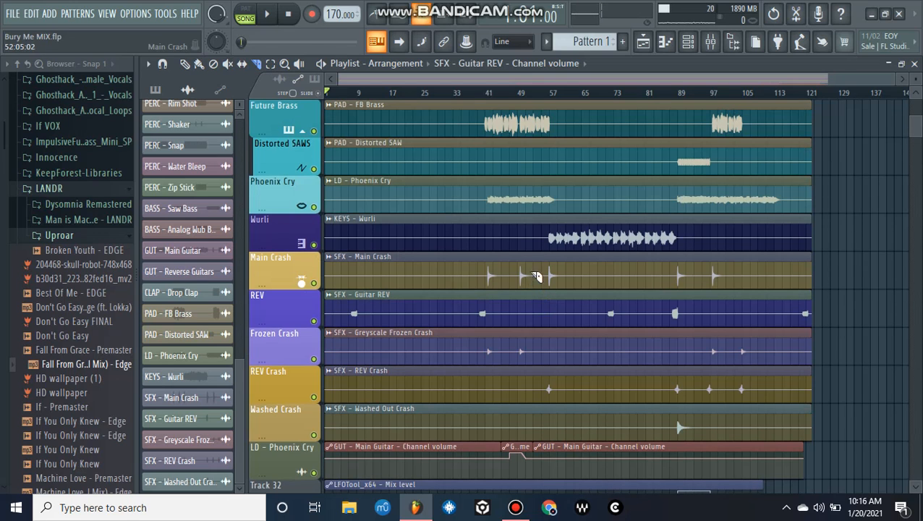
# Step: Switch to the Paint tool and delete the main guitar volume automation slice that follows the raised section, from about bar 52
pyautogui.click(199, 64)
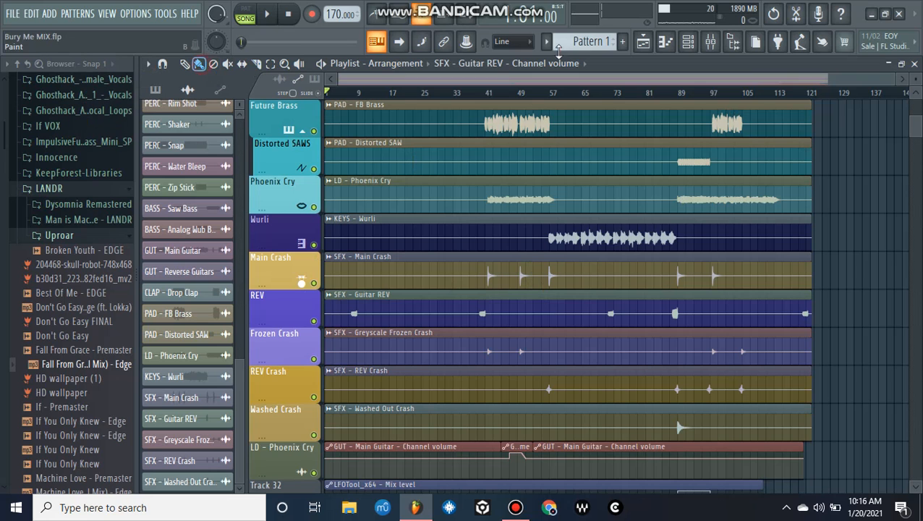
pyautogui.scroll(3, 533, 126)
pyautogui.scroll(-5, 533, 126)
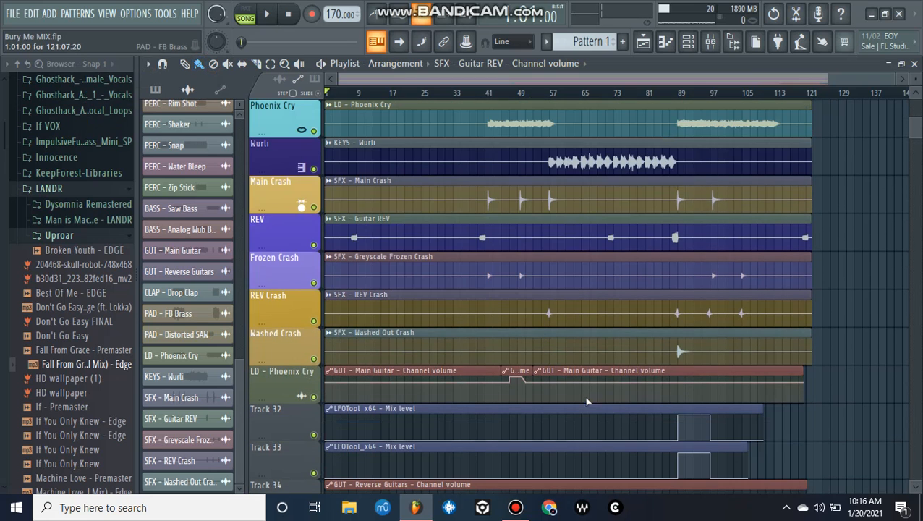
pyautogui.rightClick(629, 378)
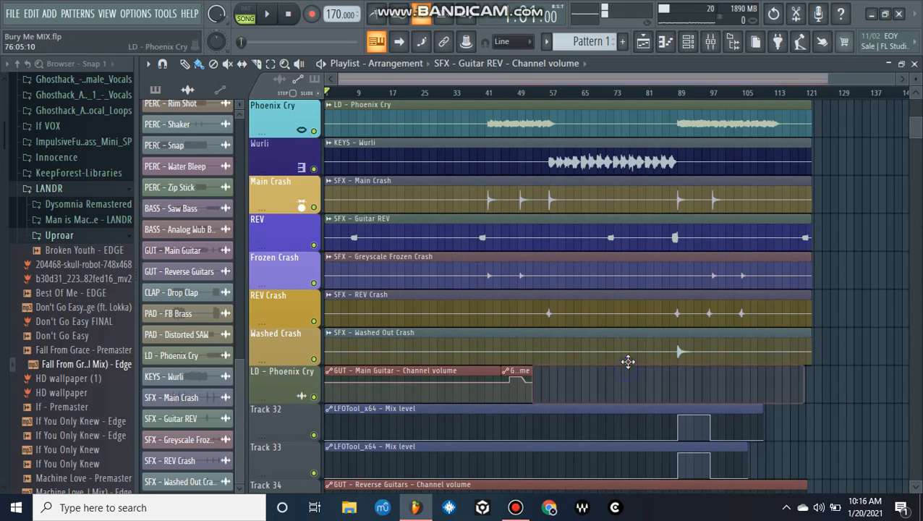
# Step: Copy the short raised slice of the main guitar volume automation to about bar 95 on the same track
pyautogui.scroll(1, 536, 405)
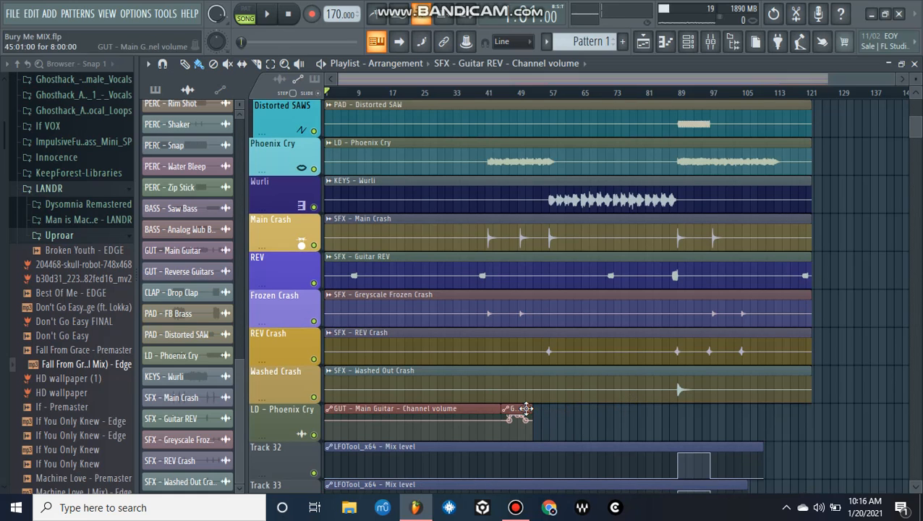
pyautogui.moveTo(526, 409)
pyautogui.mouseDown()
pyautogui.moveTo(721, 333)
pyautogui.moveTo(732, 321)
pyautogui.moveTo(719, 319)
pyautogui.mouseUp()
pyautogui.scroll(3, 719, 319)
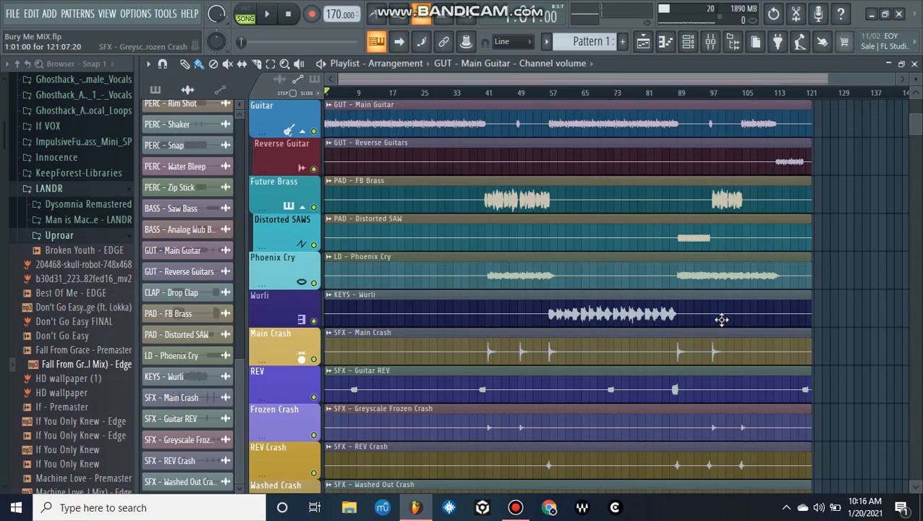
pyautogui.scroll(-3, 721, 319)
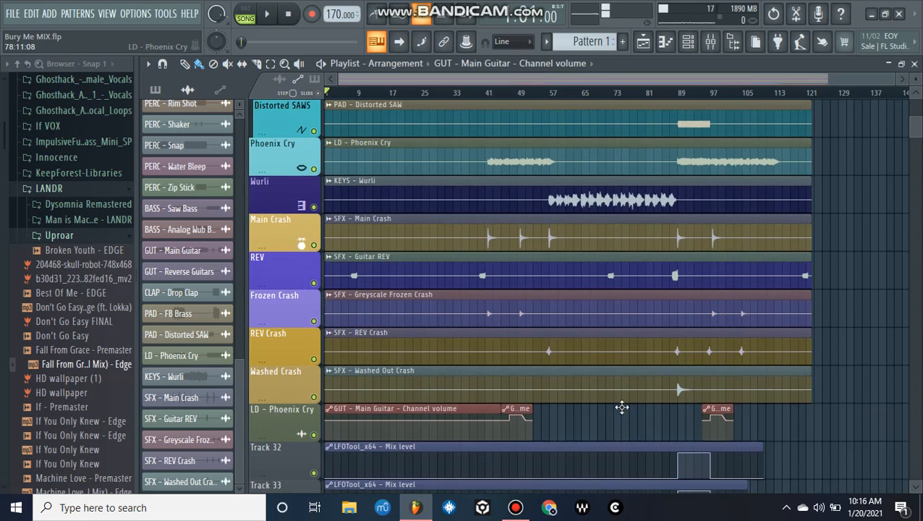
# Step: Examine the two LFOTool Mix level automation clips against the tracks playing around bars 88 to 97
pyautogui.scroll(-3, 622, 407)
pyautogui.scroll(-2, 644, 259)
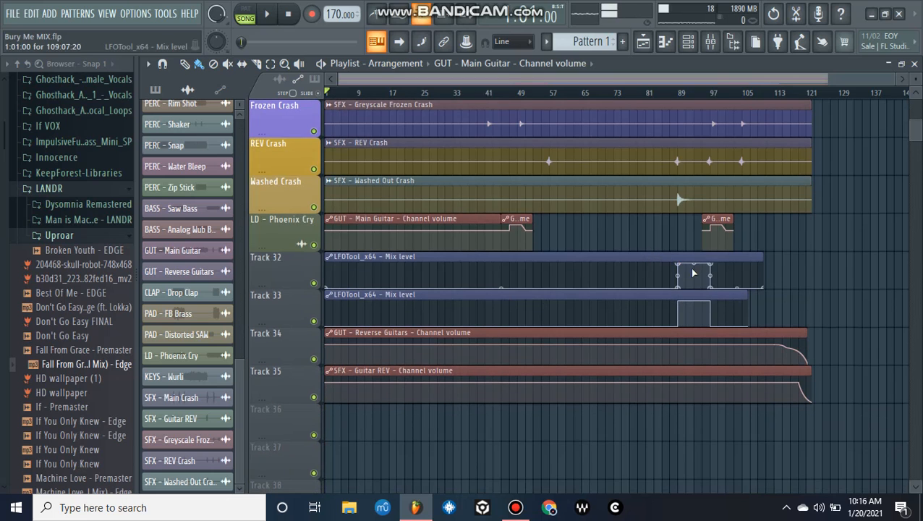
pyautogui.scroll(9, 667, 311)
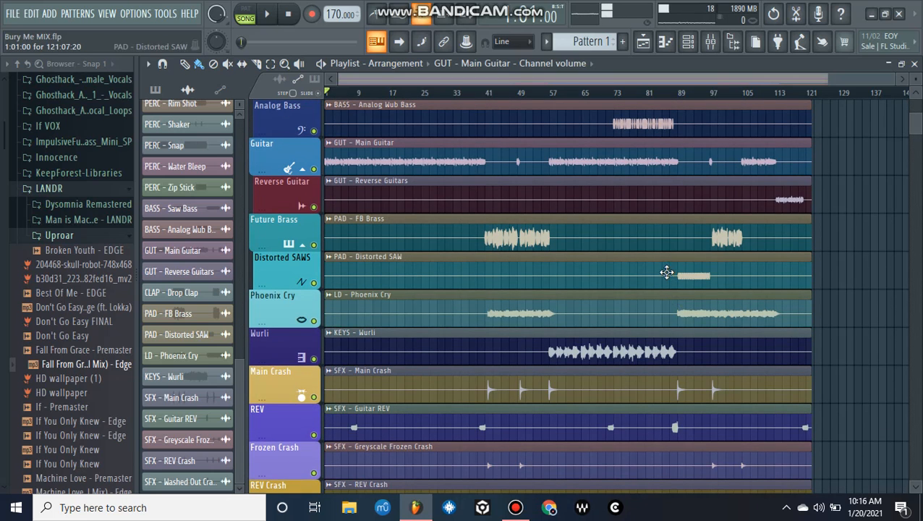
pyautogui.scroll(-3, 701, 303)
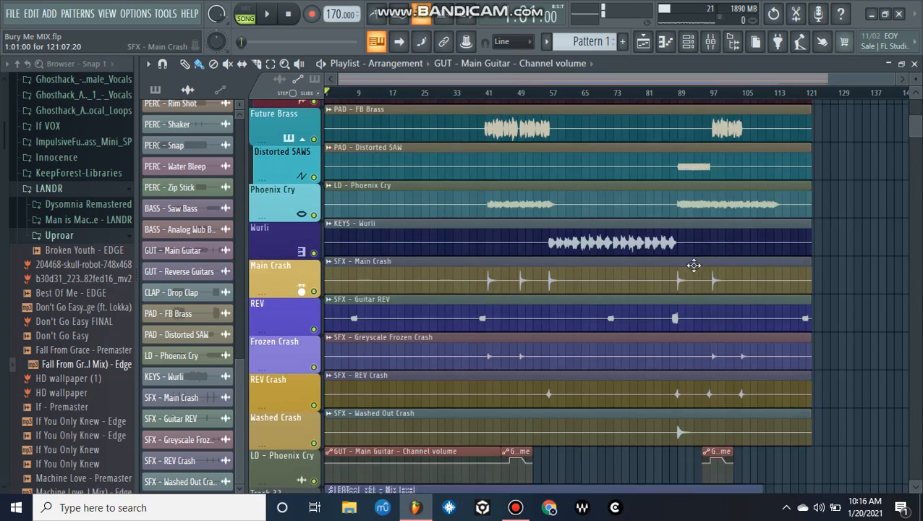
pyautogui.scroll(-3, 709, 260)
pyautogui.scroll(-3, 715, 331)
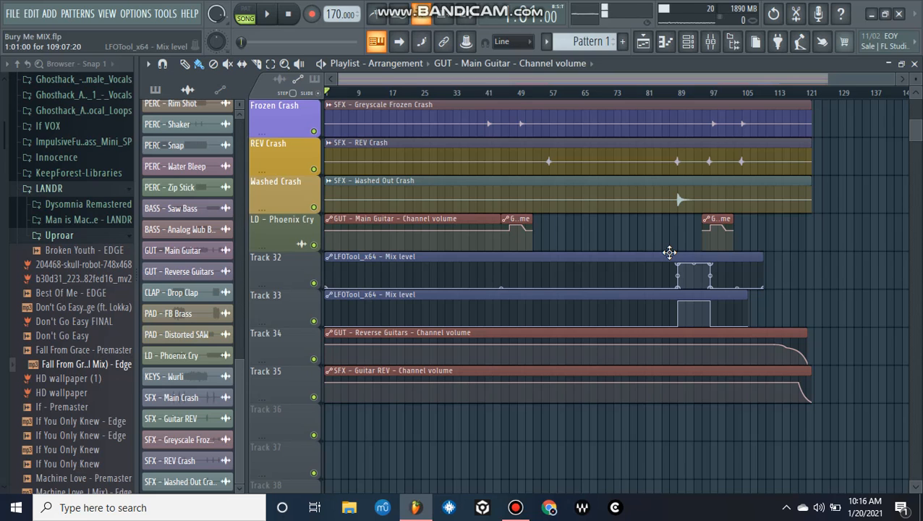
pyautogui.scroll(-1, 669, 252)
pyautogui.scroll(-1, 669, 251)
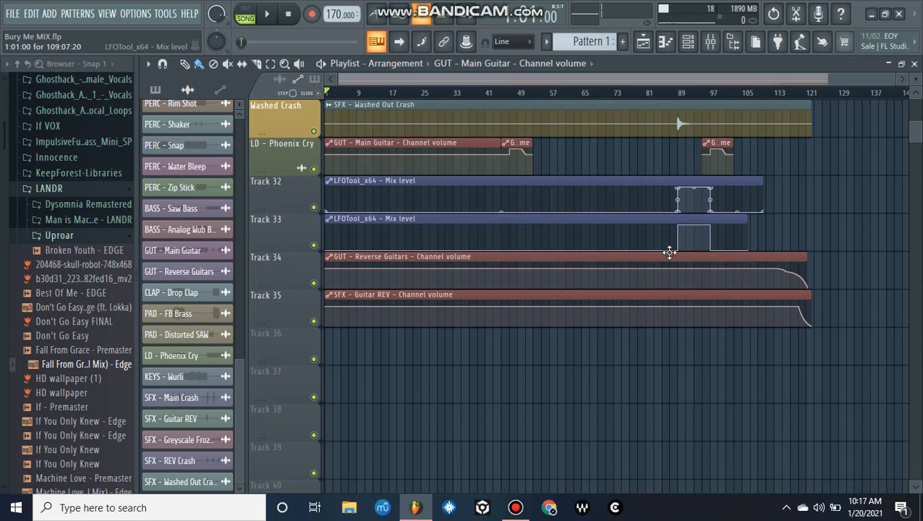
pyautogui.scroll(-1, 669, 251)
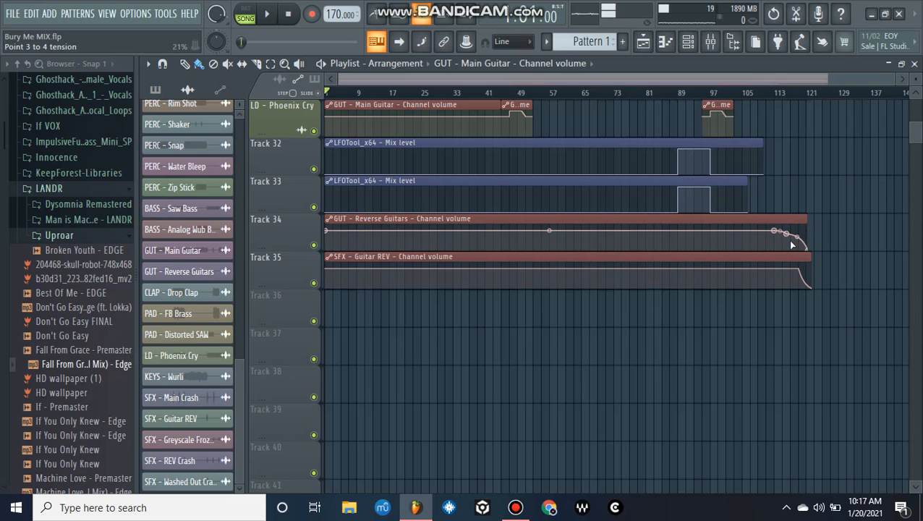
# Step: Examine the ending volume fades on the Reverse Guitars and Guitar REV automation clips, and return the playhead to the song start
pyautogui.scroll(7, 794, 235)
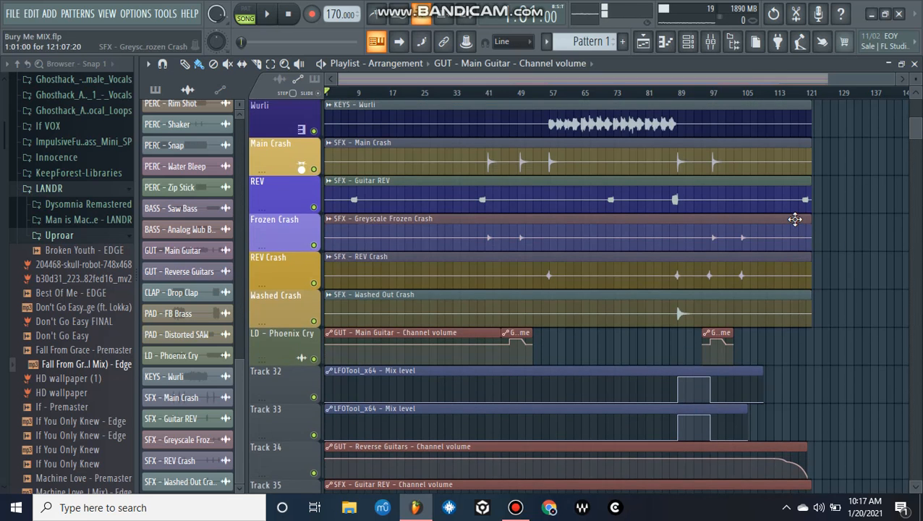
pyautogui.scroll(3, 793, 214)
pyautogui.scroll(-8, 782, 206)
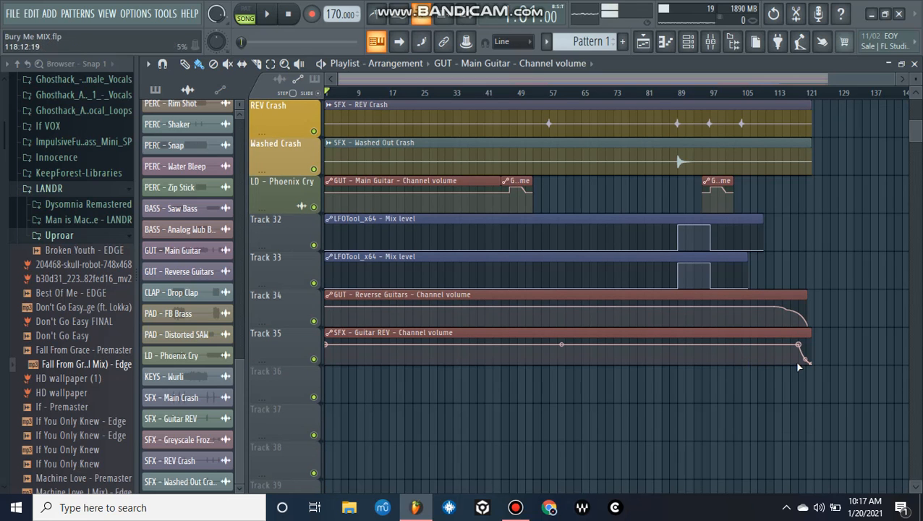
pyautogui.scroll(5, 719, 325)
pyautogui.scroll(5, 765, 259)
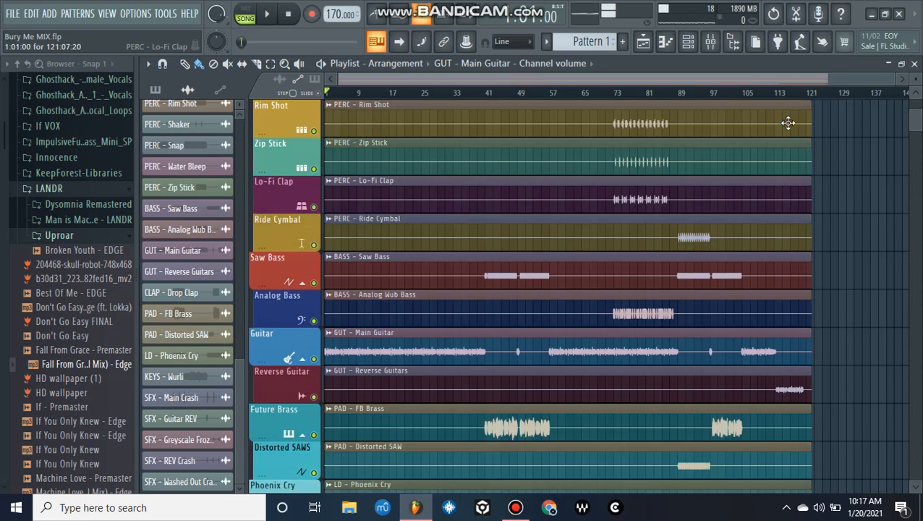
pyautogui.click(791, 93)
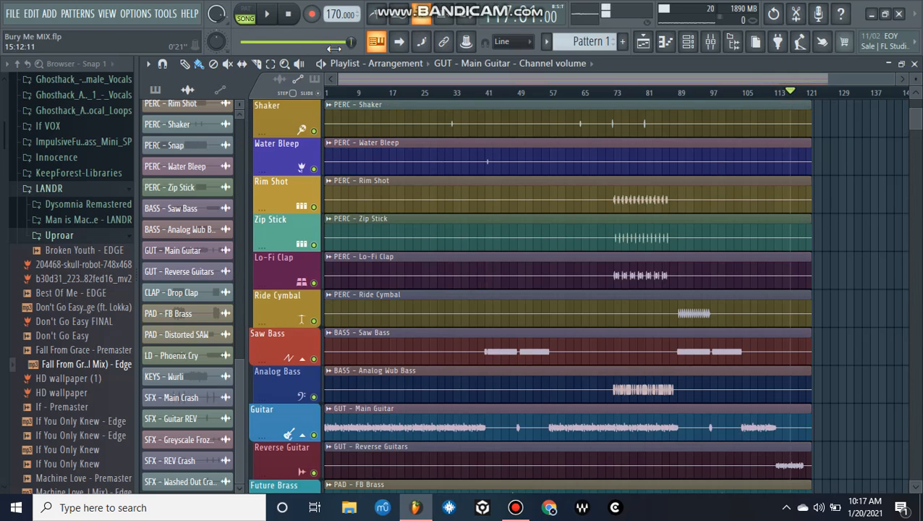
pyautogui.click(285, 22)
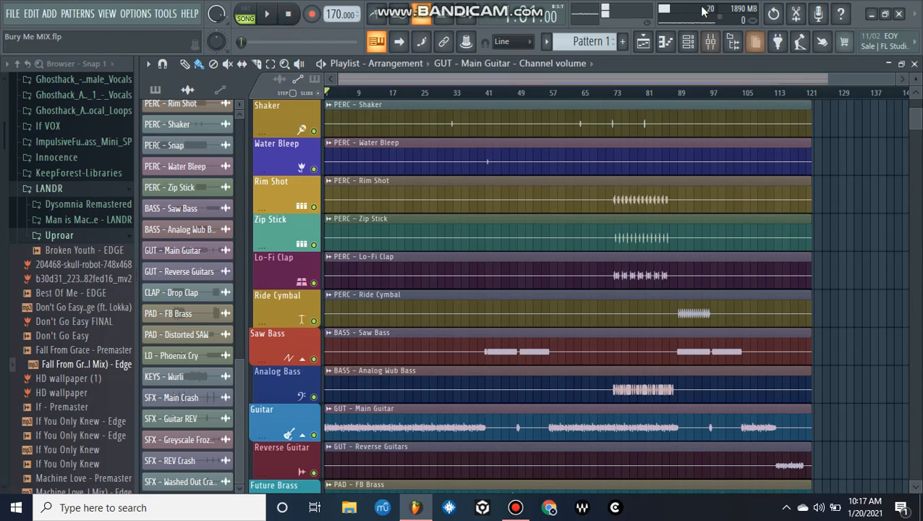
# Step: Open the mixer and check how the Future Bass Kick, Synthpop Kick and Sidechain inserts are routed
pyautogui.press('F9')
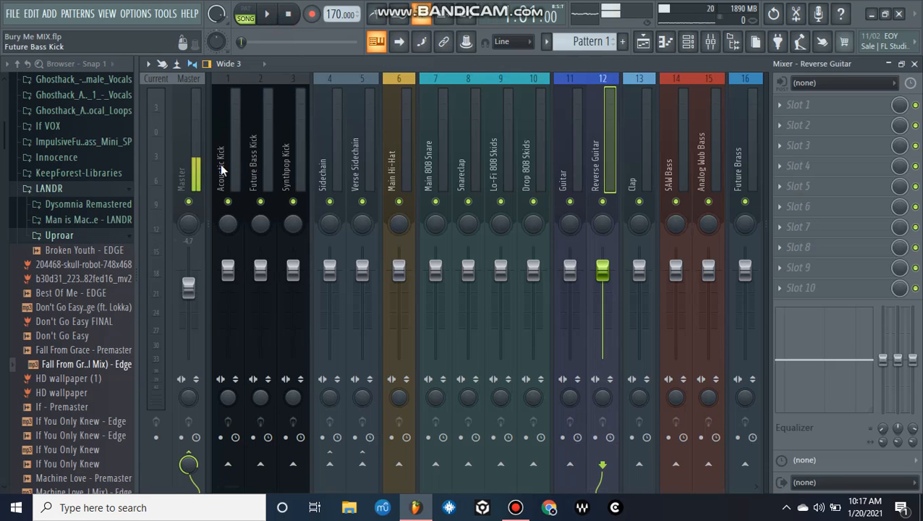
pyautogui.click(239, 162)
pyautogui.click(296, 159)
pyautogui.click(330, 163)
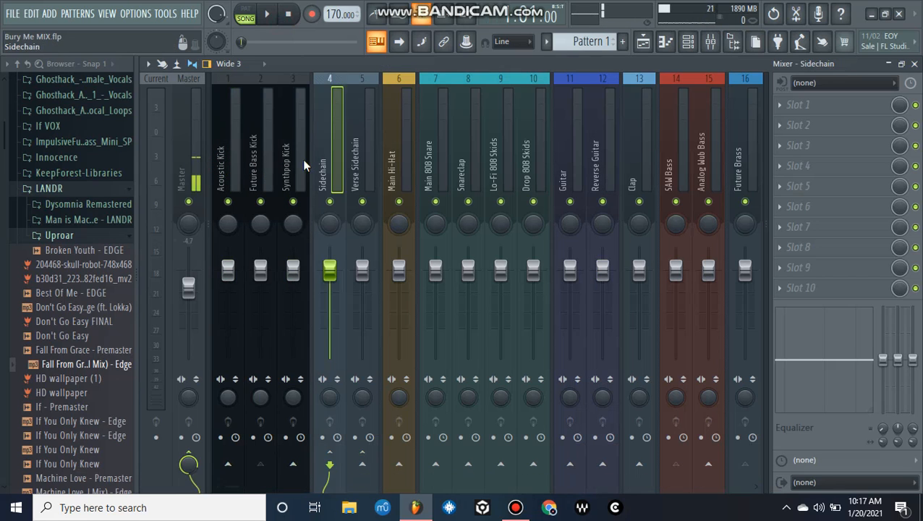
pyautogui.click(266, 170)
pyautogui.click(302, 165)
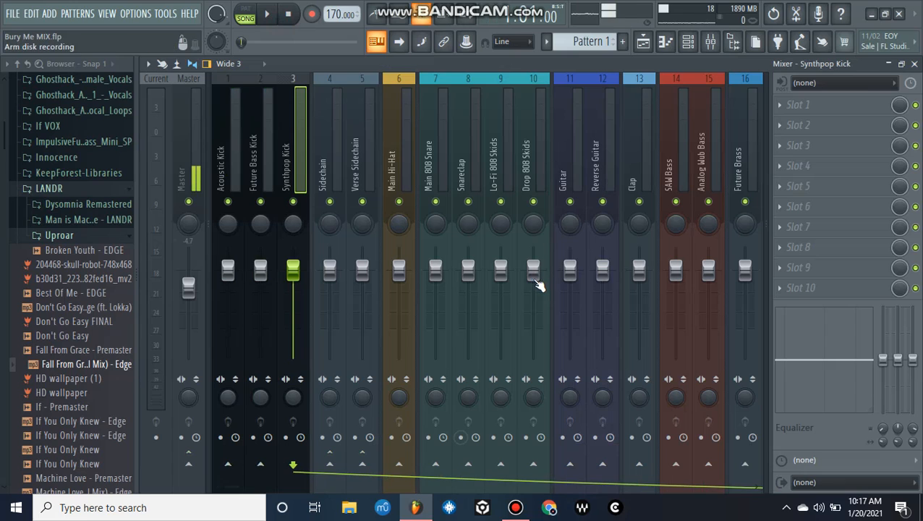
pyautogui.click(261, 172)
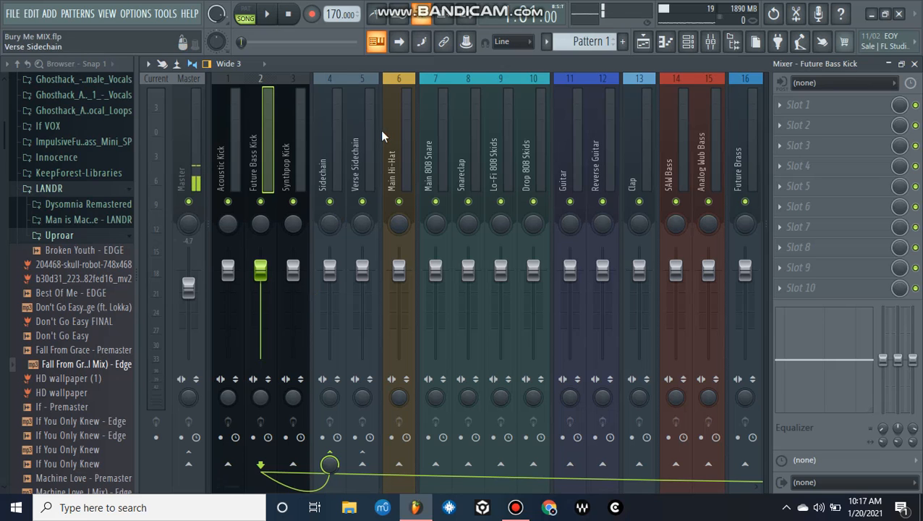
# Step: Check the Drums Bus insert on mixer track 32 and the sends of the Acoustic Kick insert
pyautogui.scroll(-5, 380, 129)
pyautogui.click(596, 156)
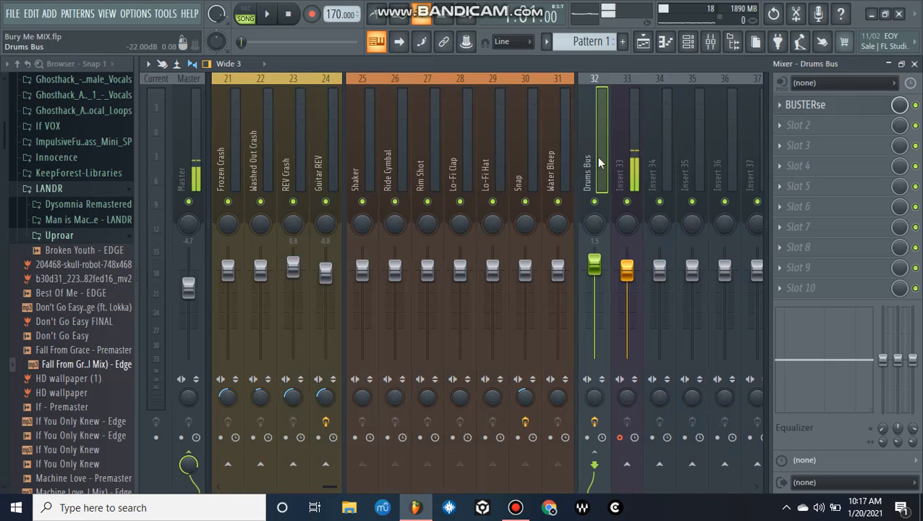
pyautogui.scroll(5, 596, 157)
pyautogui.click(224, 165)
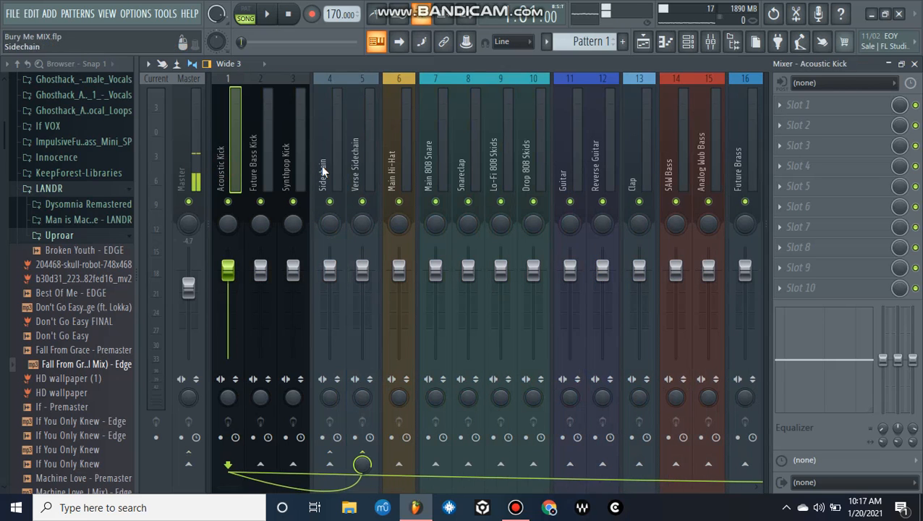
# Step: Check the routing of the sidechain, hi-hat, 808 snare and guitar inserts, from Sidechain through Reverse Guitar
pyautogui.click(324, 172)
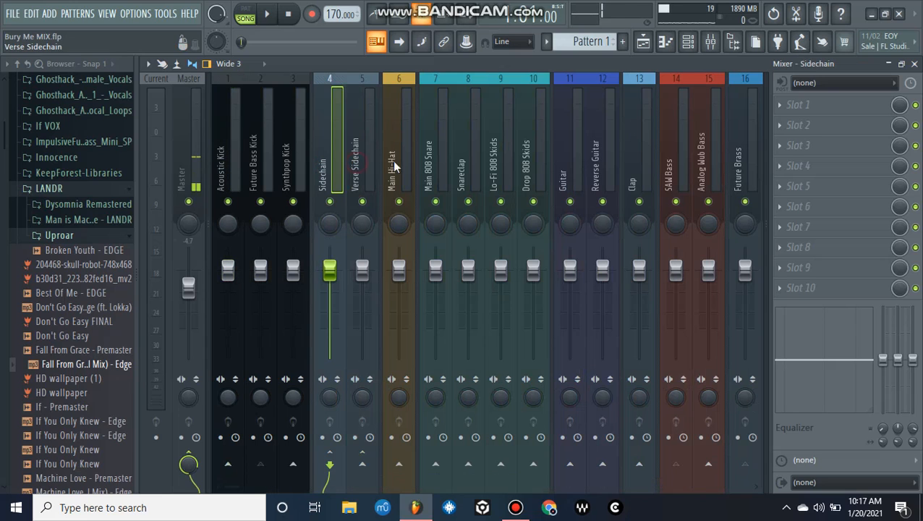
pyautogui.click(358, 163)
pyautogui.click(393, 159)
pyautogui.click(430, 155)
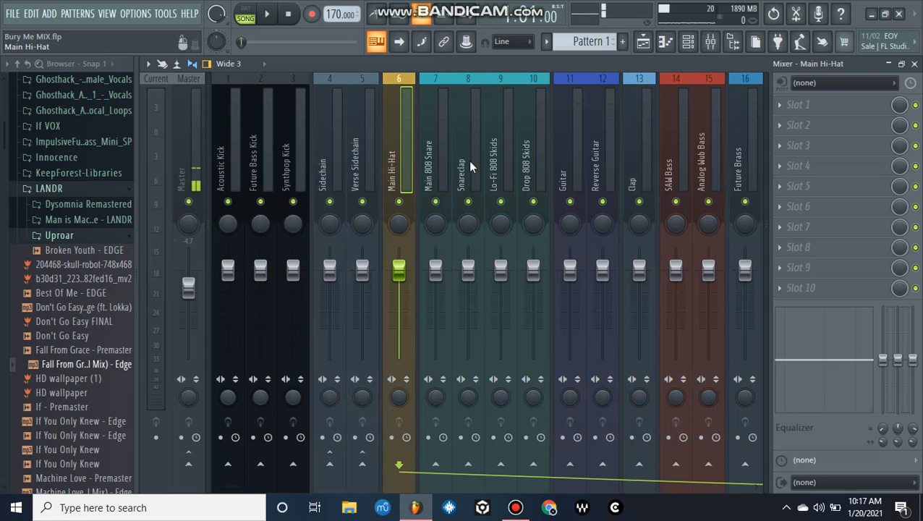
pyautogui.click(528, 159)
pyautogui.click(565, 157)
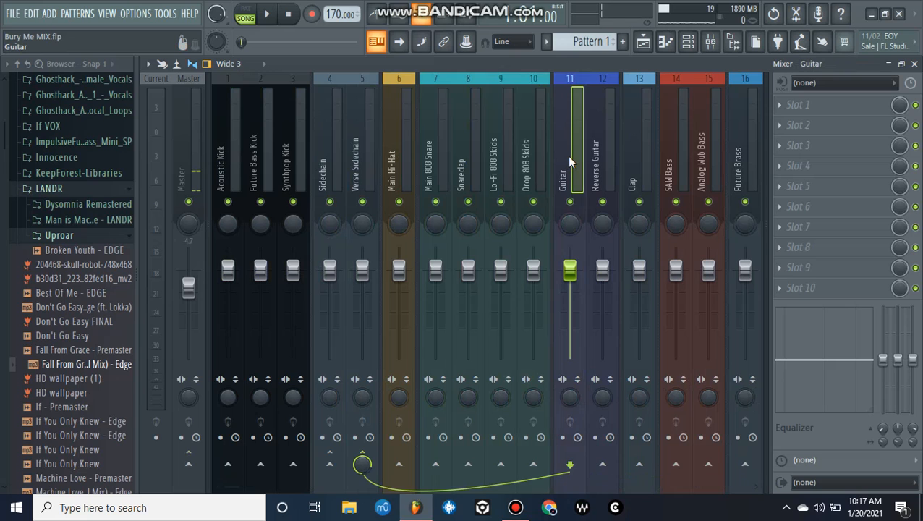
pyautogui.click(590, 148)
# Step: Review the effects and routing of the Wurli, Distorted SAWS, Washed Out Crash, REV Crash and Guitar REV inserts
pyautogui.scroll(-9, 311, 163)
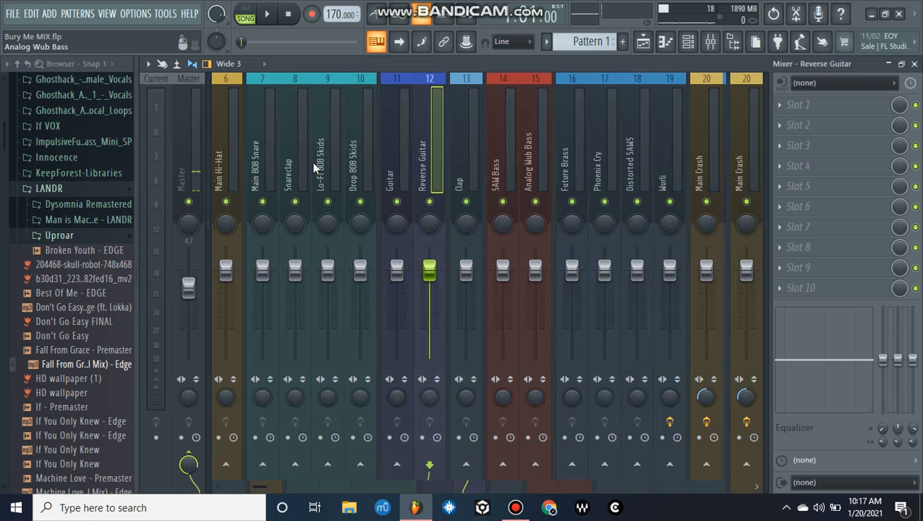
pyautogui.click(354, 161)
pyautogui.click(399, 161)
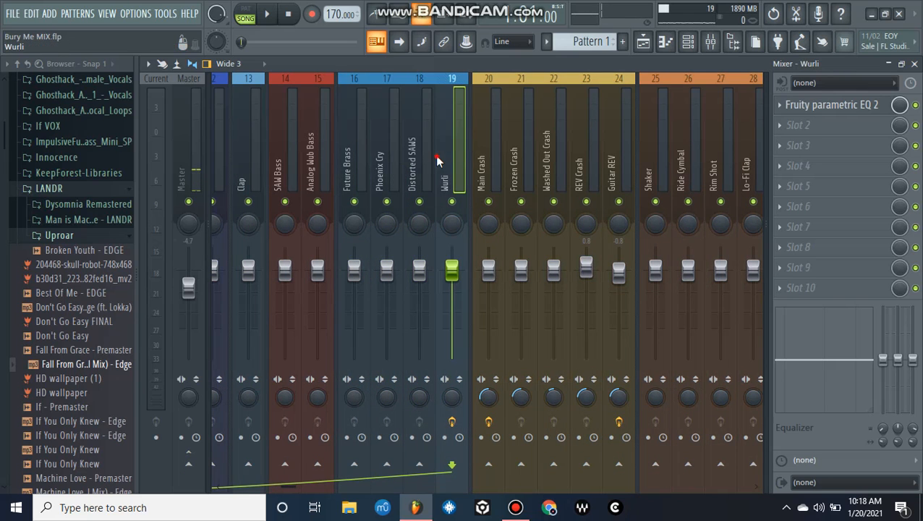
pyautogui.click(422, 168)
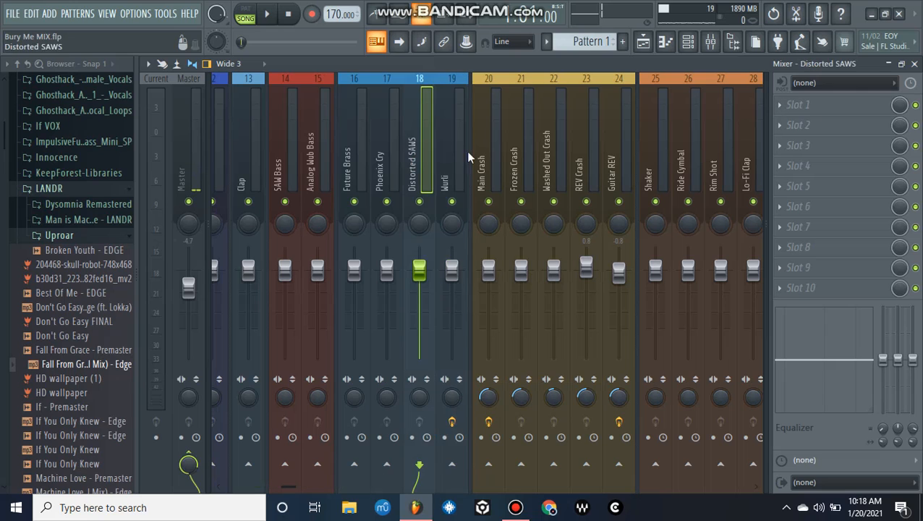
pyautogui.click(551, 137)
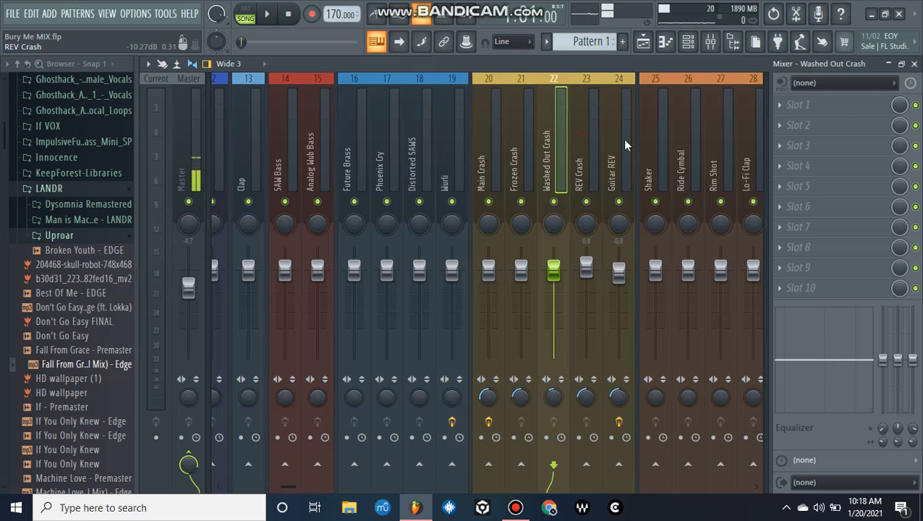
pyautogui.press('Right')
pyautogui.press('Right')
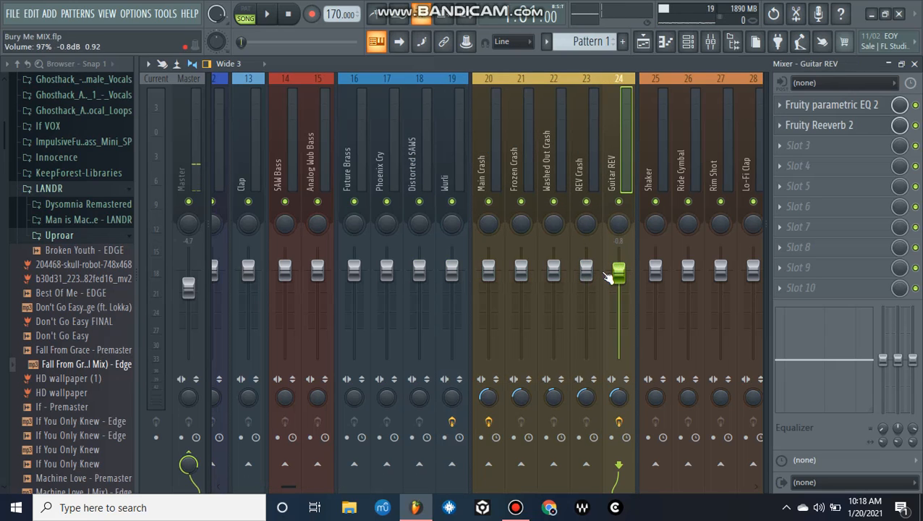
pyautogui.scroll(1, 601, 274)
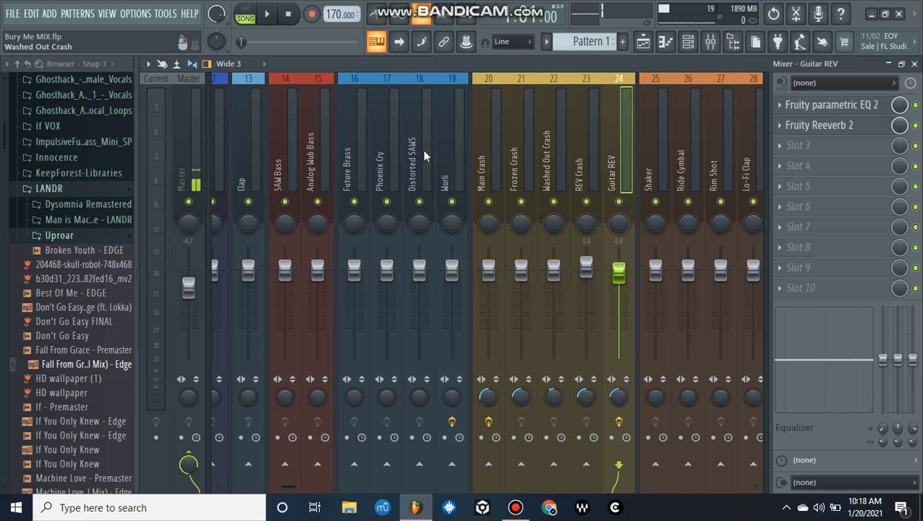
# Step: Check the routing of the percussion inserts from Shaker through Water Bleep, and select the Drums Bus to inspect its effects
pyautogui.scroll(-3, 353, 181)
pyautogui.click(354, 177)
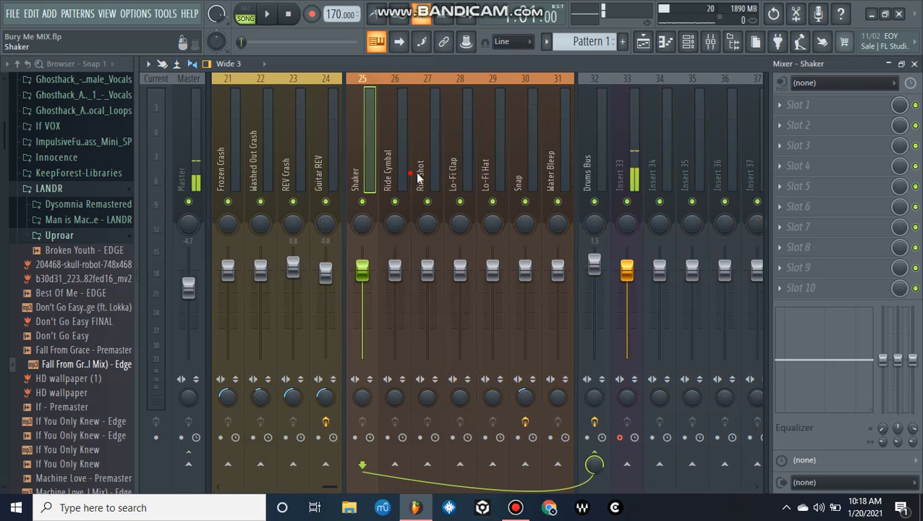
pyautogui.click(465, 174)
pyautogui.click(528, 167)
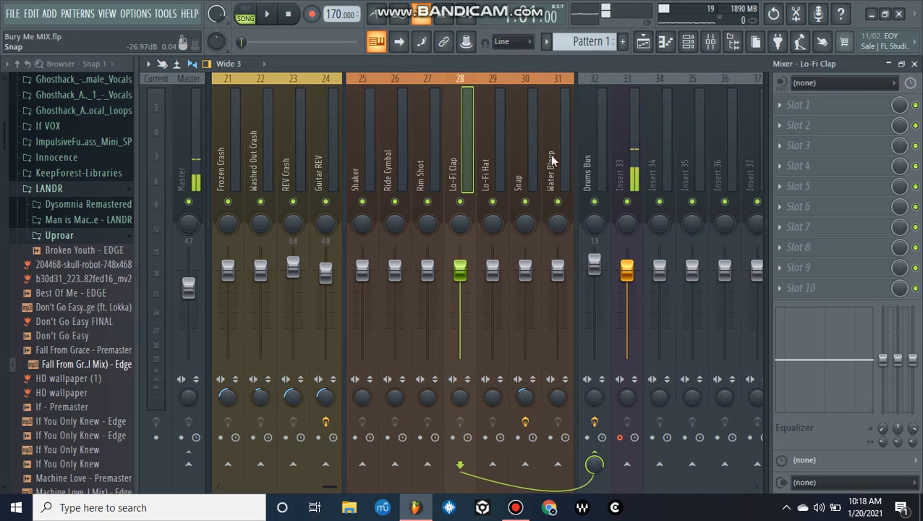
pyautogui.click(564, 130)
pyautogui.click(607, 236)
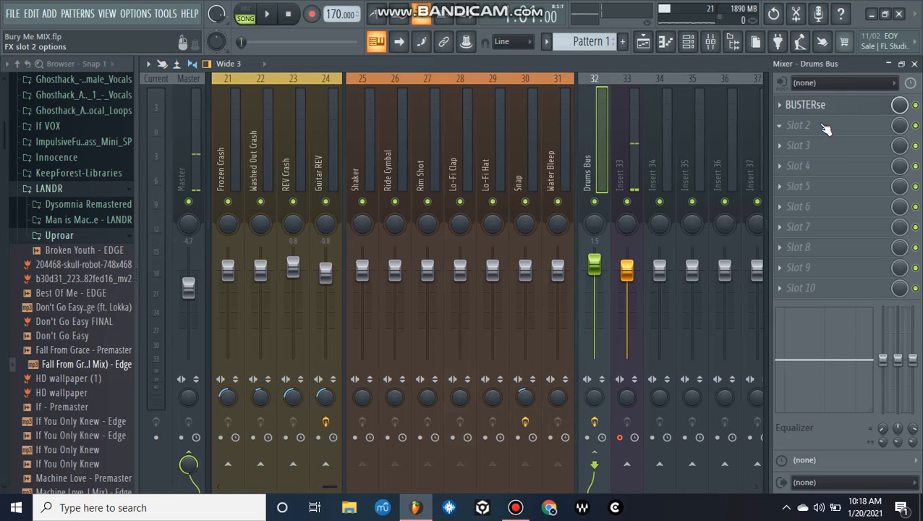
# Step: Open the BUSTERse compressor on the Drums Bus to inspect its settings, and close it
pyautogui.click(843, 104)
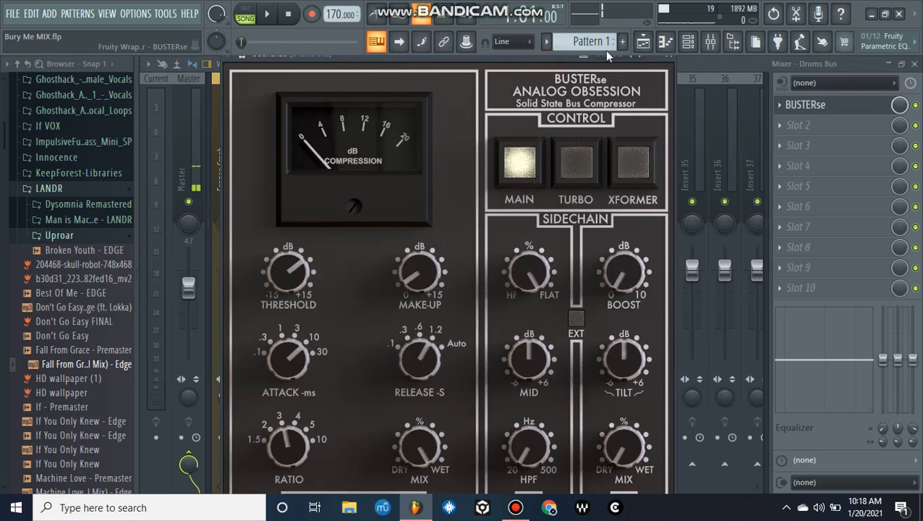
pyautogui.moveTo(606, 56); pyautogui.dragTo(640, 150)
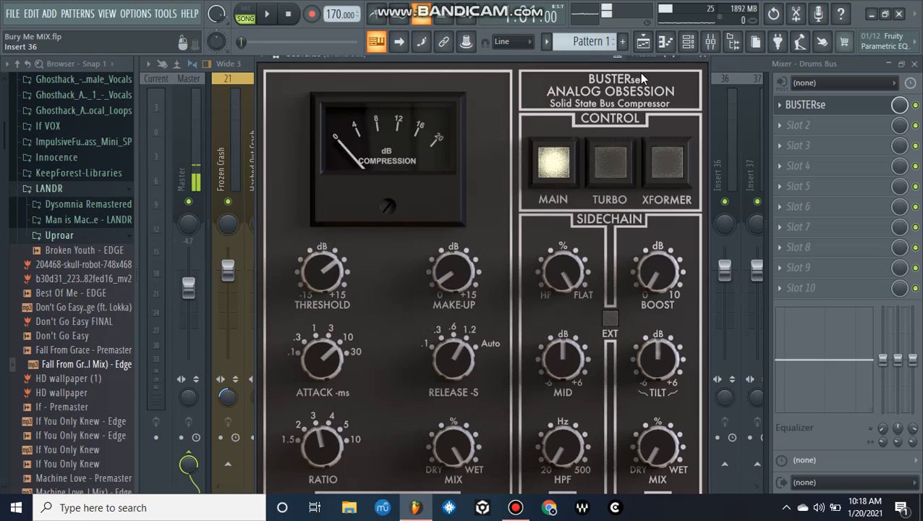
pyautogui.click(623, 159)
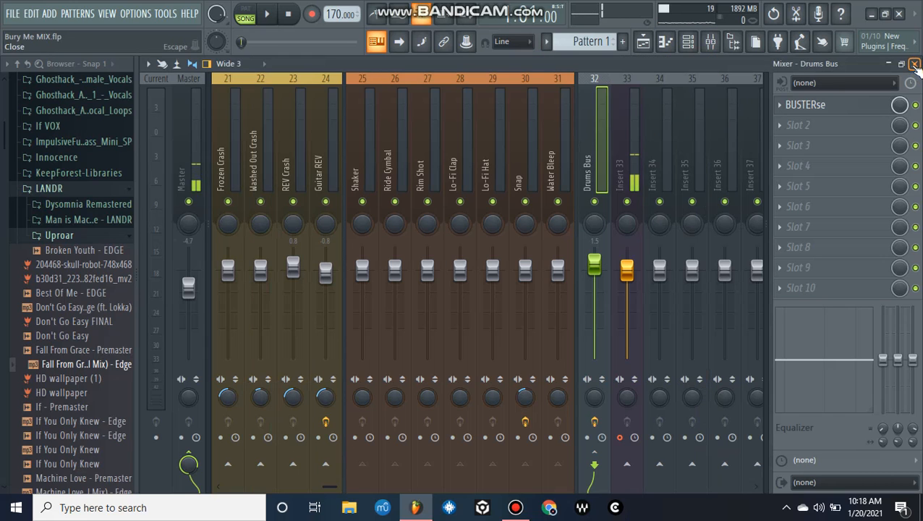
# Step: Return to the first mixer inserts, select the Guitar insert and play the song while watching the mixer levels
pyautogui.press('F5')
pyautogui.scroll(10, 463, 148)
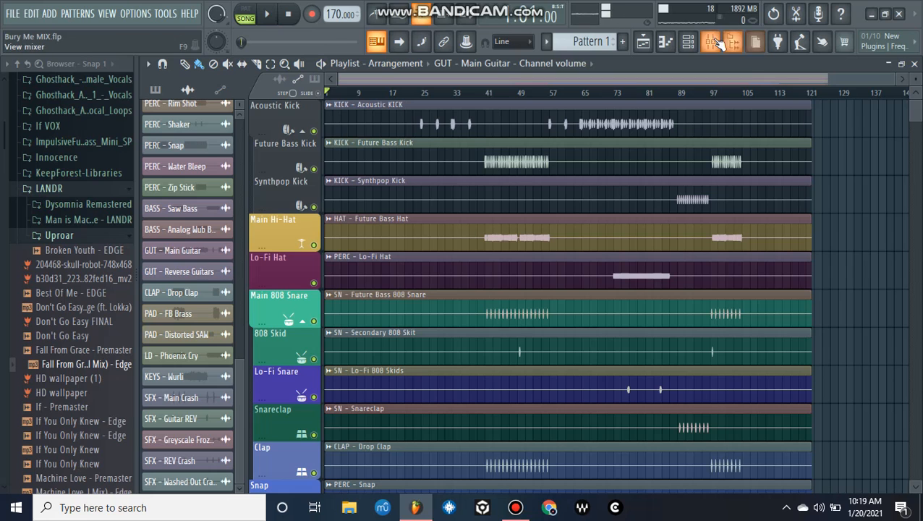
pyautogui.press('F9')
pyautogui.scroll(-5, 585, 182)
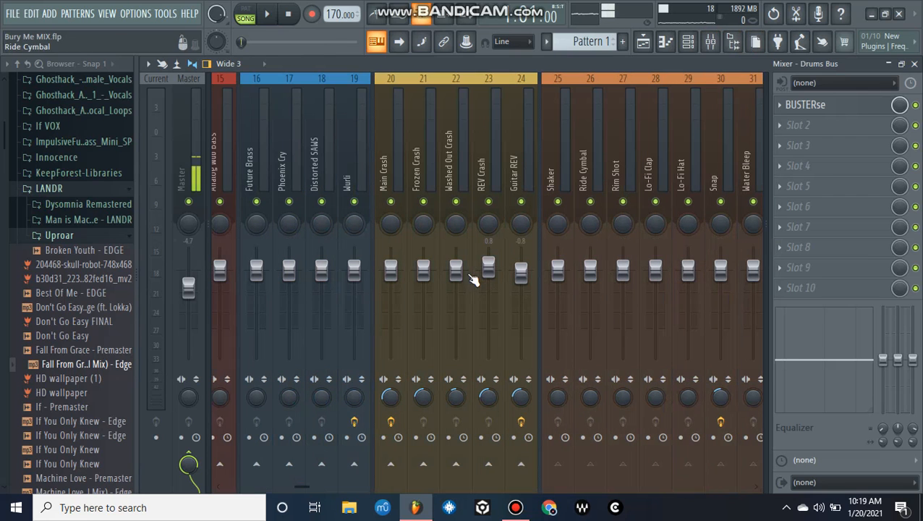
pyautogui.scroll(5, 458, 182)
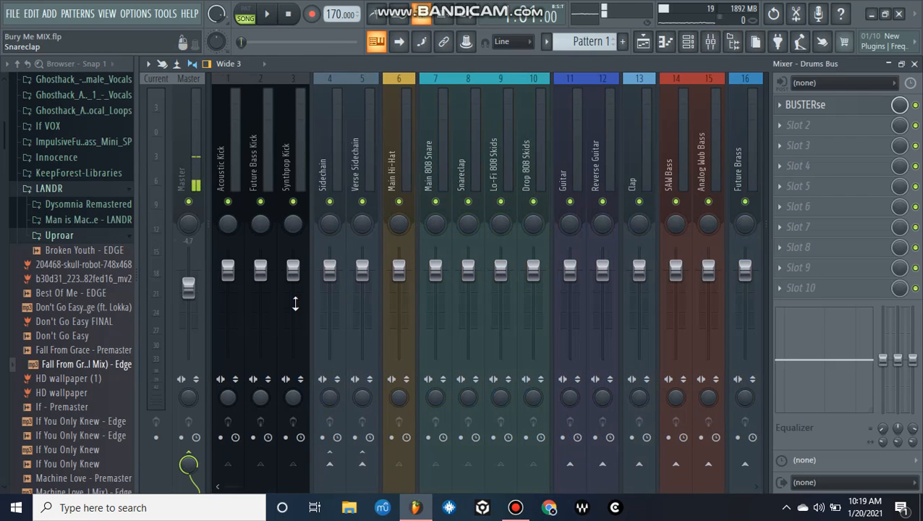
pyautogui.click(578, 157)
pyautogui.press('space')
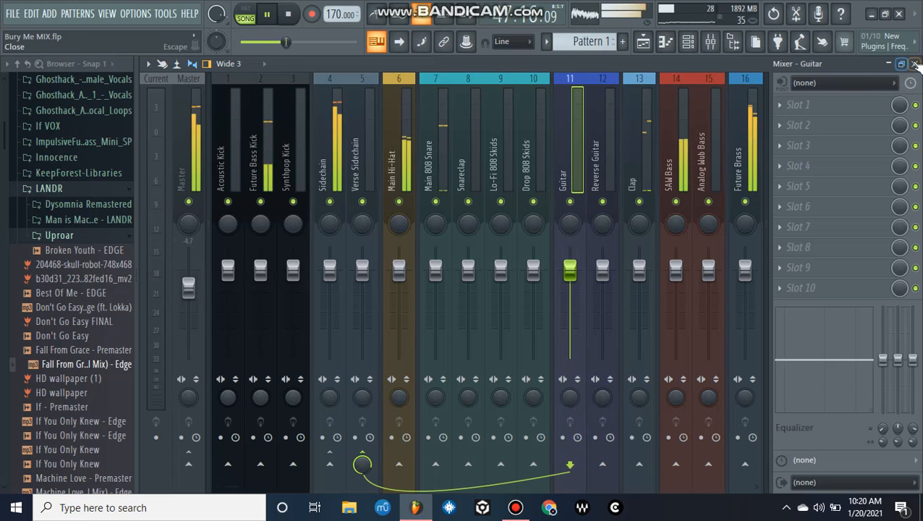
# Step: Follow the song's playback in the playlist from the kick tracks down to the bass, guitar and brass tracks
pyautogui.press('F5')
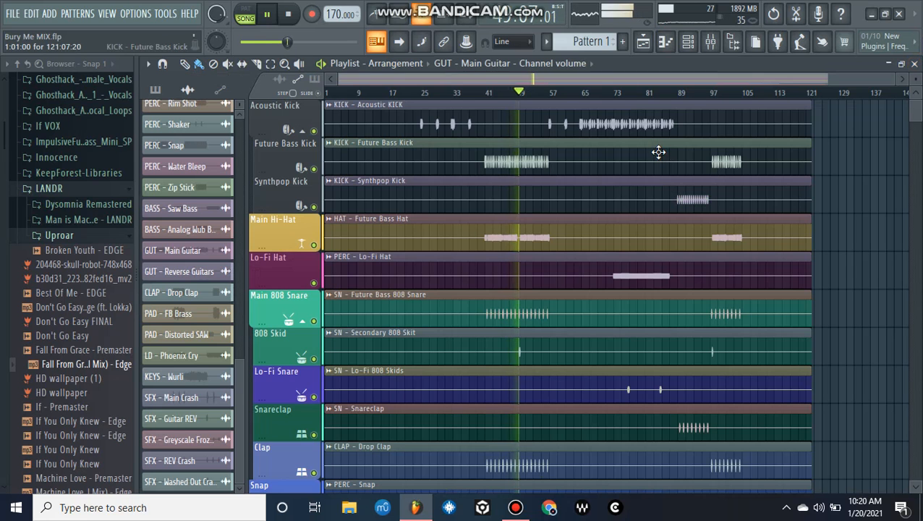
pyautogui.scroll(-2, 658, 151)
pyautogui.scroll(2, 658, 151)
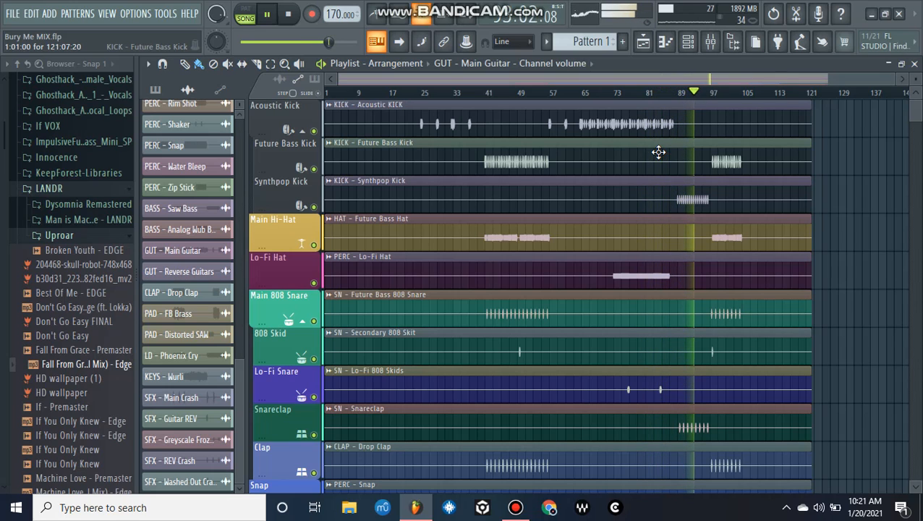
pyautogui.scroll(-4, 658, 152)
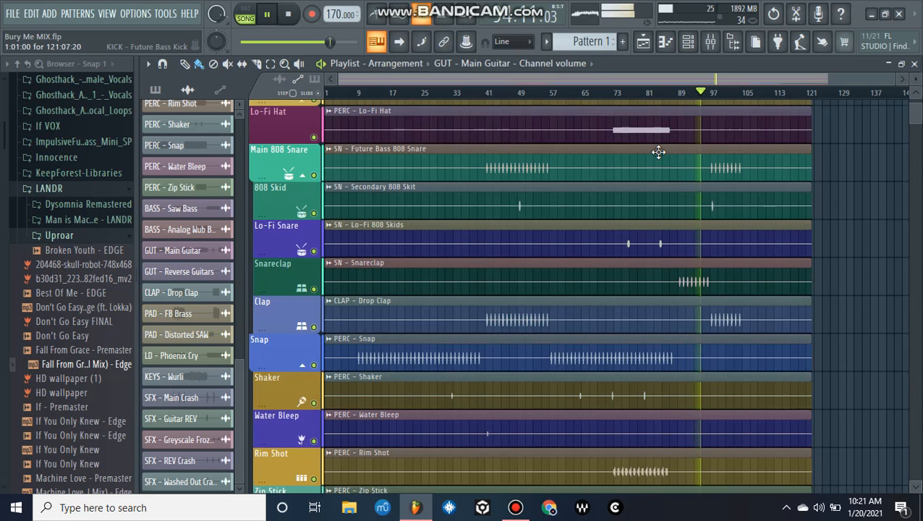
pyautogui.scroll(-8, 658, 151)
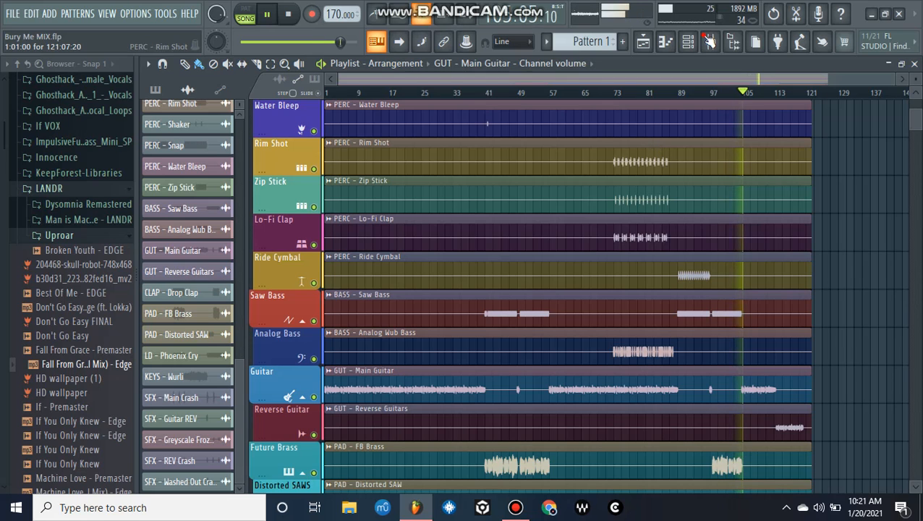
# Step: Check the SAW Bass and Phoenix Cry inserts in the mixer while the song plays
pyautogui.click(709, 41)
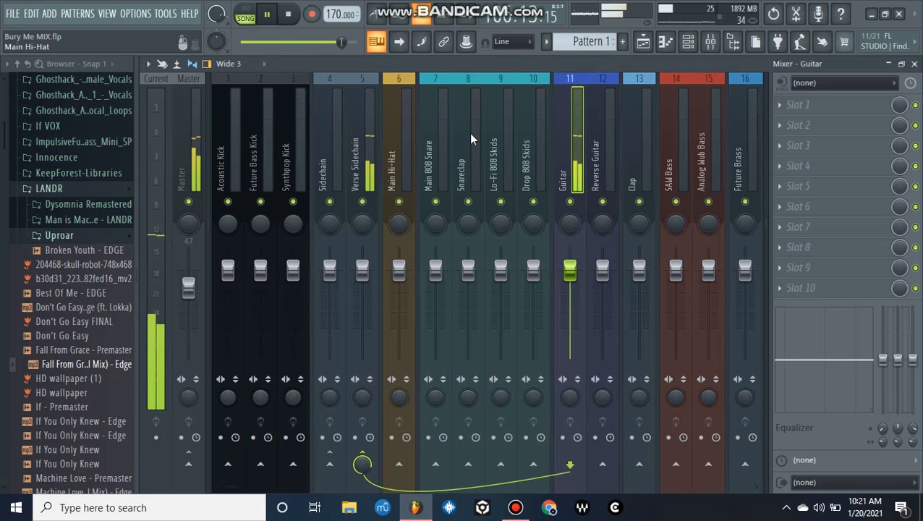
pyautogui.scroll(-3, 469, 132)
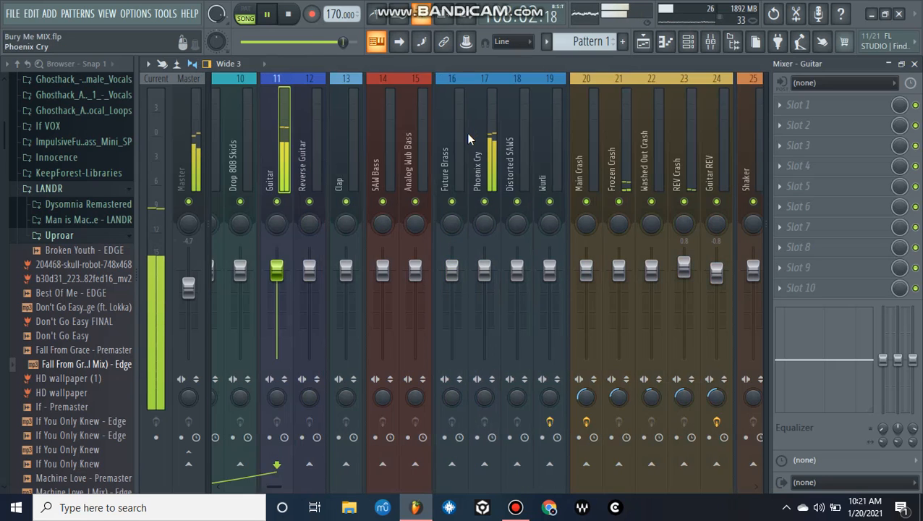
pyautogui.click(378, 155)
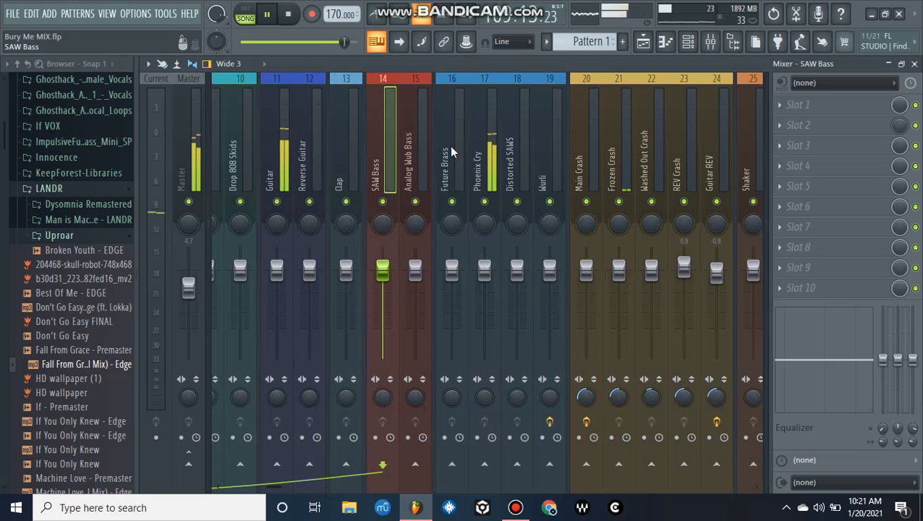
pyautogui.scroll(-2, 449, 152)
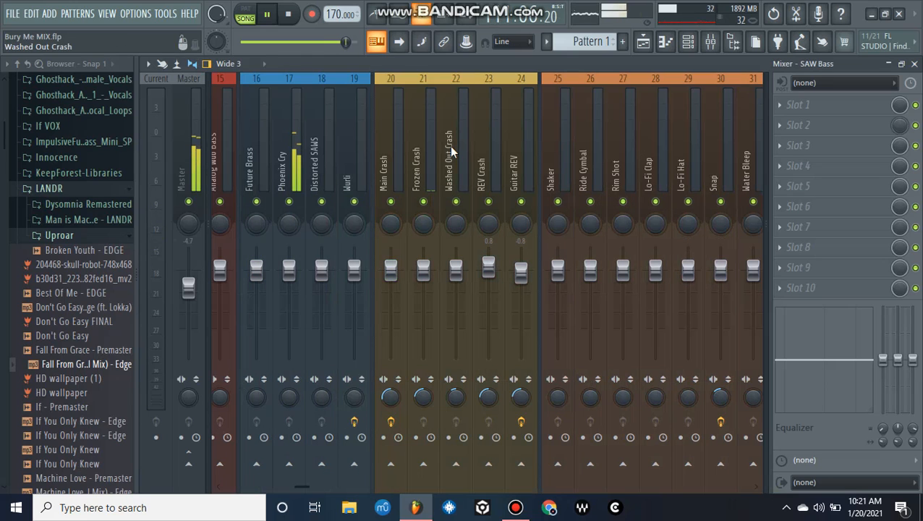
pyautogui.click(287, 153)
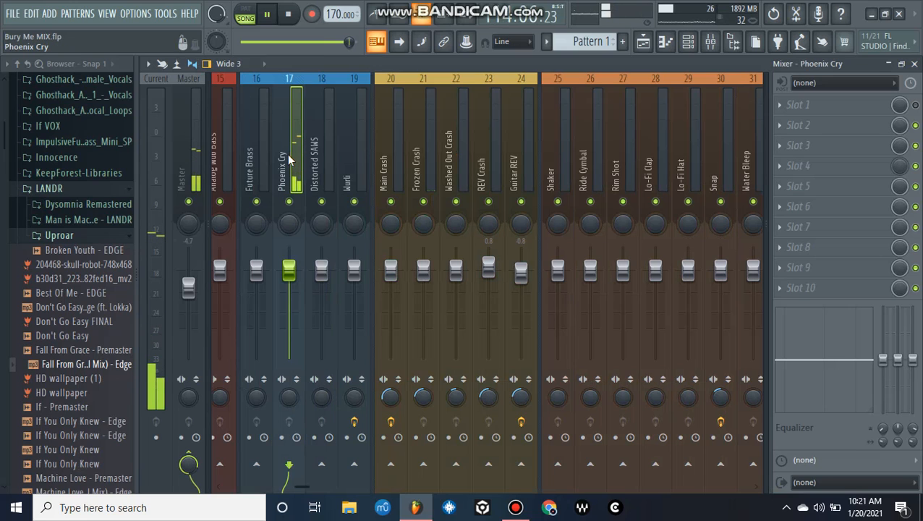
pyautogui.scroll(1, 288, 156)
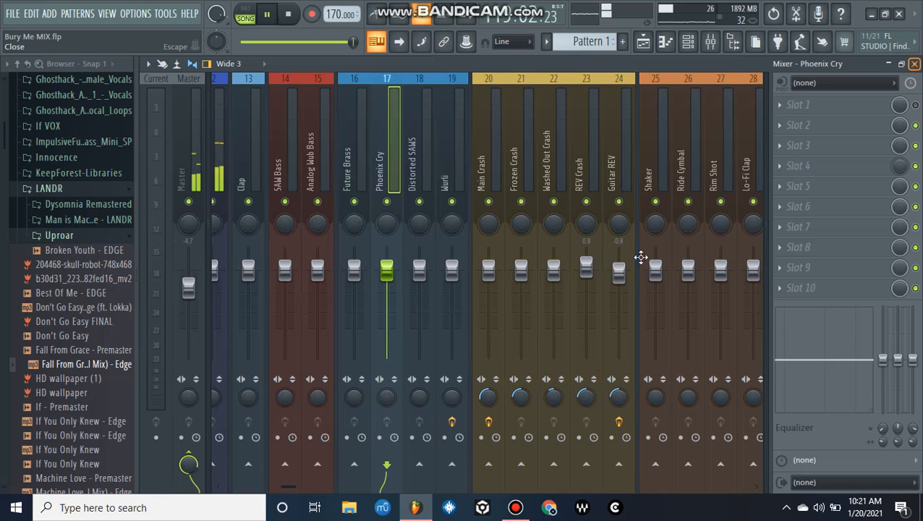
# Step: Follow the end of the song on the effects and automation tracks in the playlist, and stop playback
pyautogui.press('Escape')
pyautogui.scroll(-8, 641, 257)
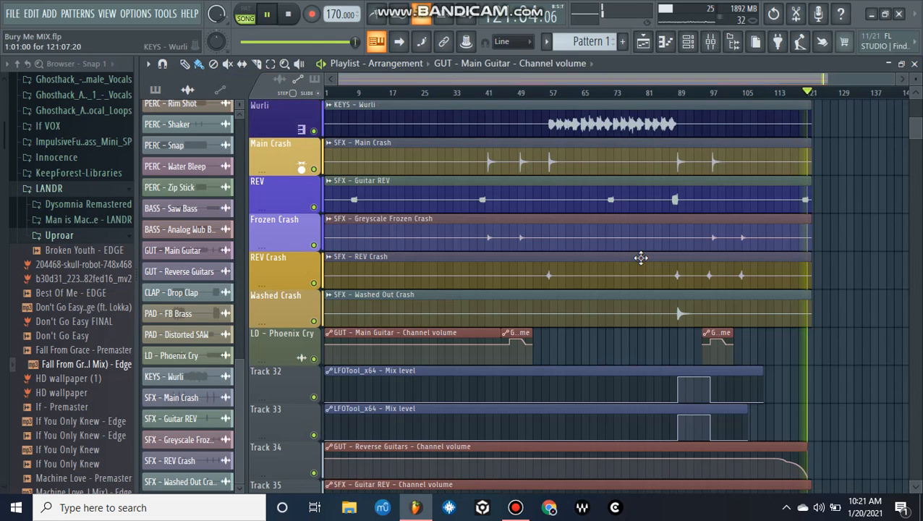
pyautogui.scroll(-2, 640, 257)
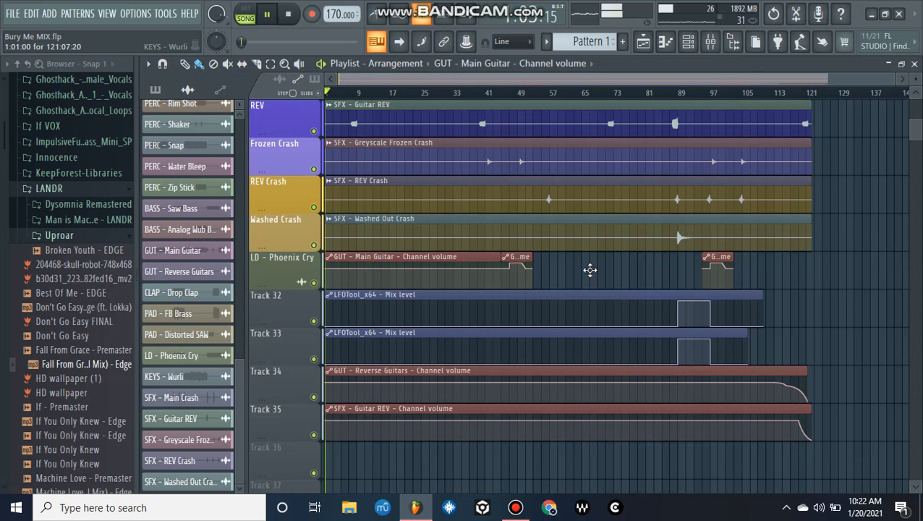
pyautogui.press('space')
# Step: Review the playlist arrangement from the Ride Cymbal and bass tracks down to the automation clips
pyautogui.scroll(-2, 602, 256)
pyautogui.scroll(5, 604, 242)
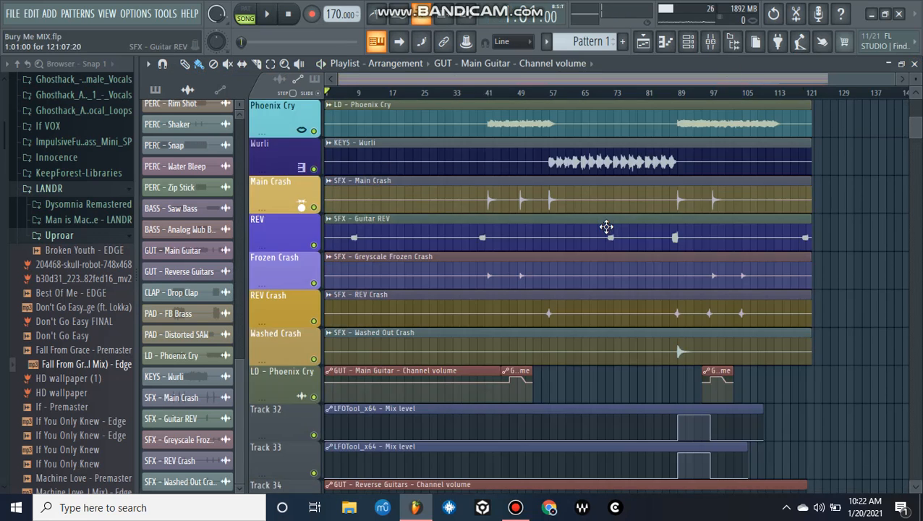
pyautogui.scroll(-3, 621, 221)
pyautogui.scroll(5, 622, 213)
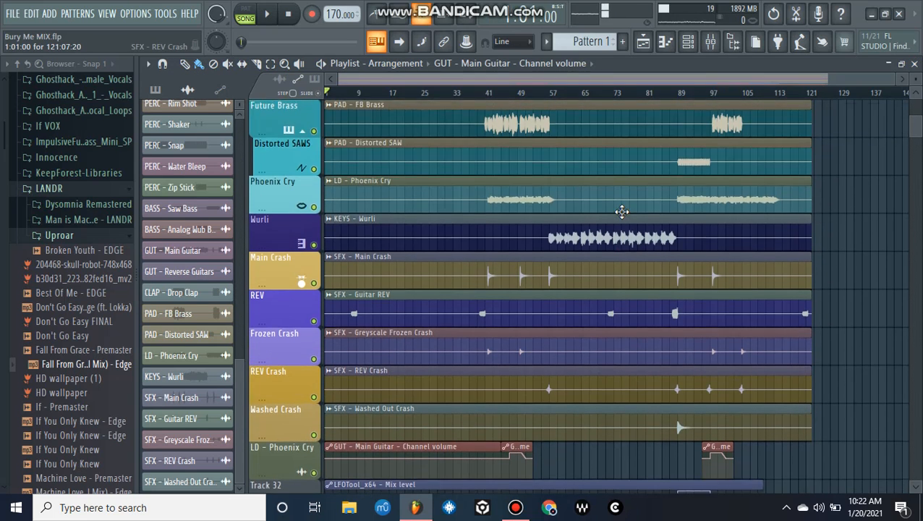
pyautogui.scroll(-2, 638, 210)
pyautogui.scroll(-3, 641, 209)
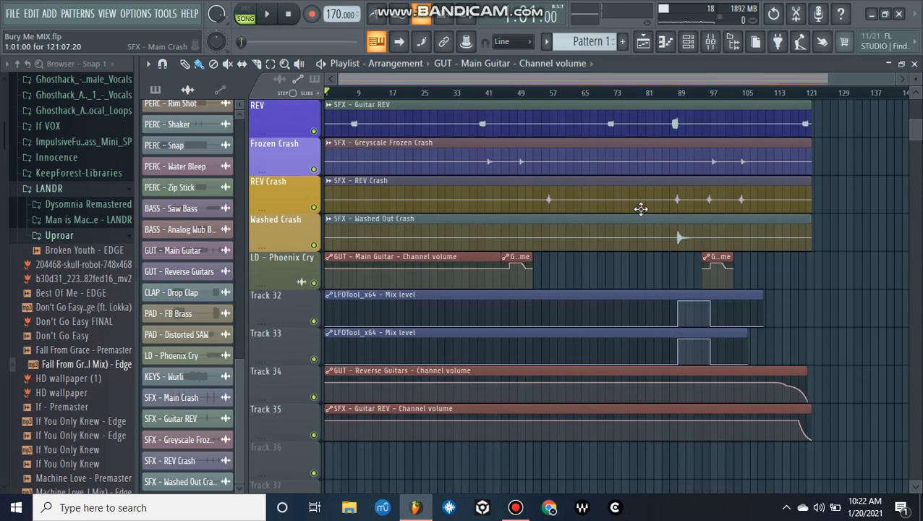
pyautogui.scroll(4, 639, 208)
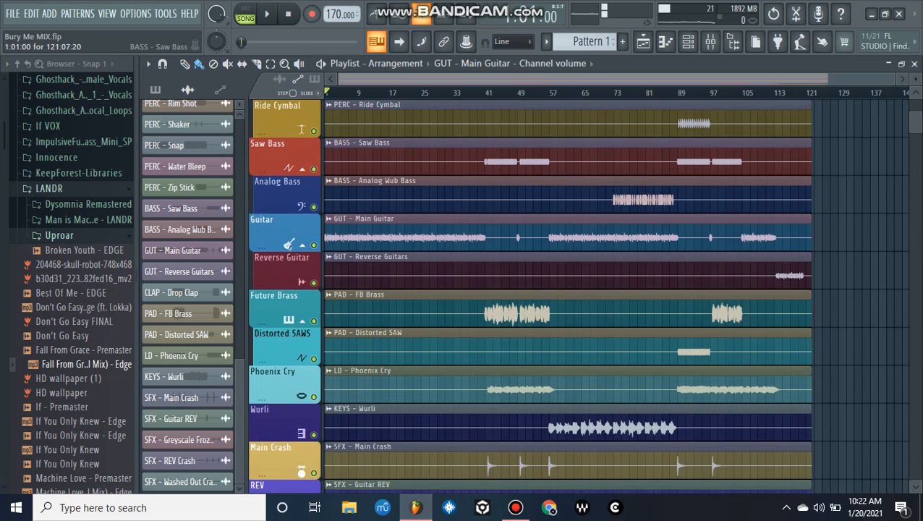
pyautogui.scroll(-2, 709, 105)
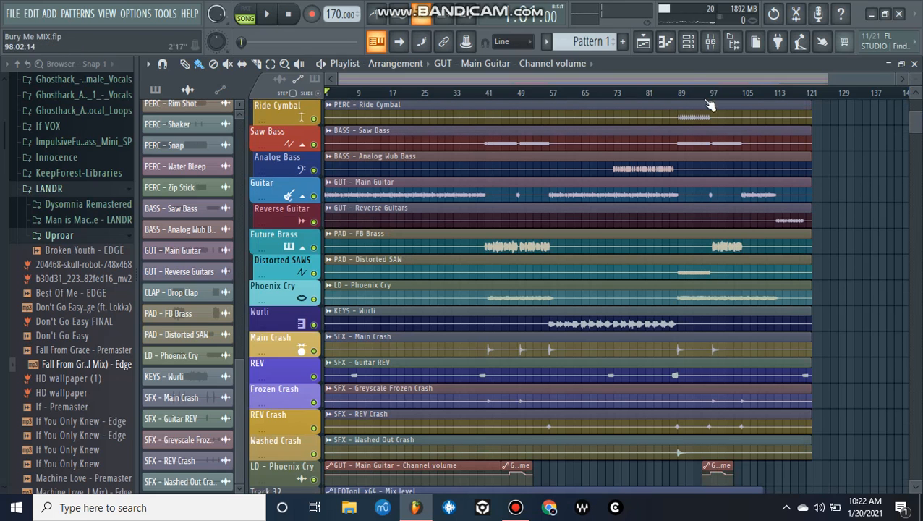
# Step: Recheck the mixer routing of the Guitar, Main Hi-Hat, Verse Sidechain and Sidechain inserts
pyautogui.click(709, 46)
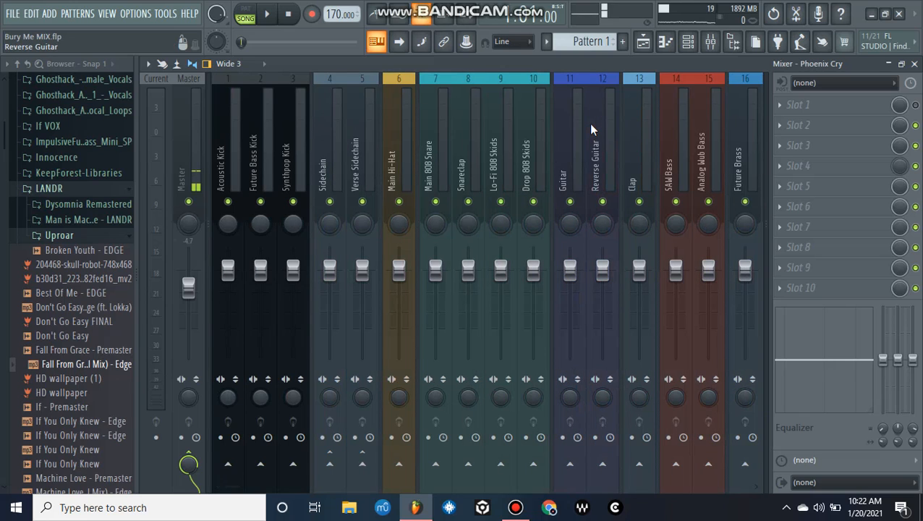
pyautogui.click(559, 169)
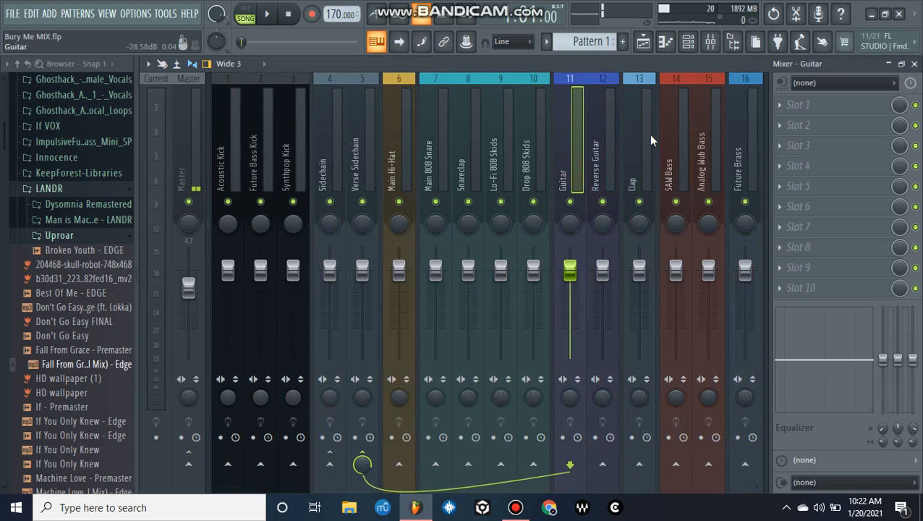
pyautogui.click(391, 144)
pyautogui.click(358, 142)
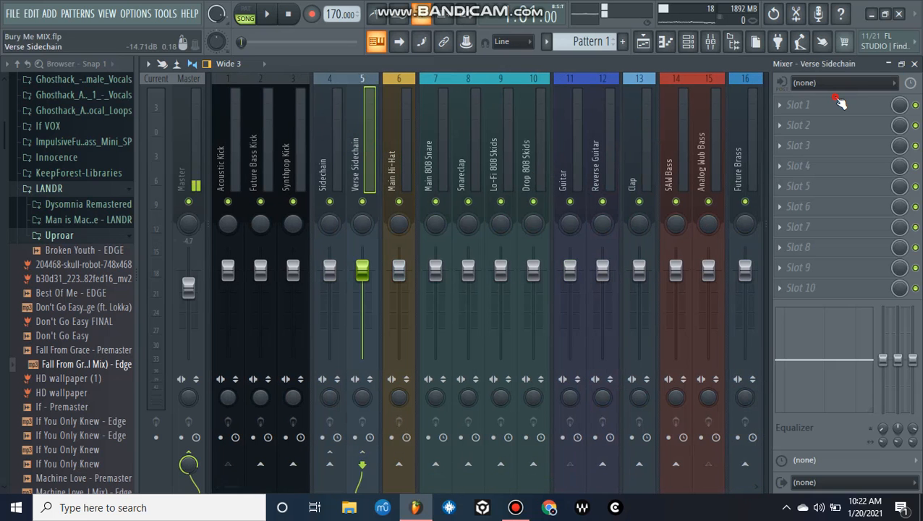
pyautogui.click(324, 142)
# Step: Return to the playlist and show the arrangement from the Acoustic Kick track downwards
pyautogui.press('F5')
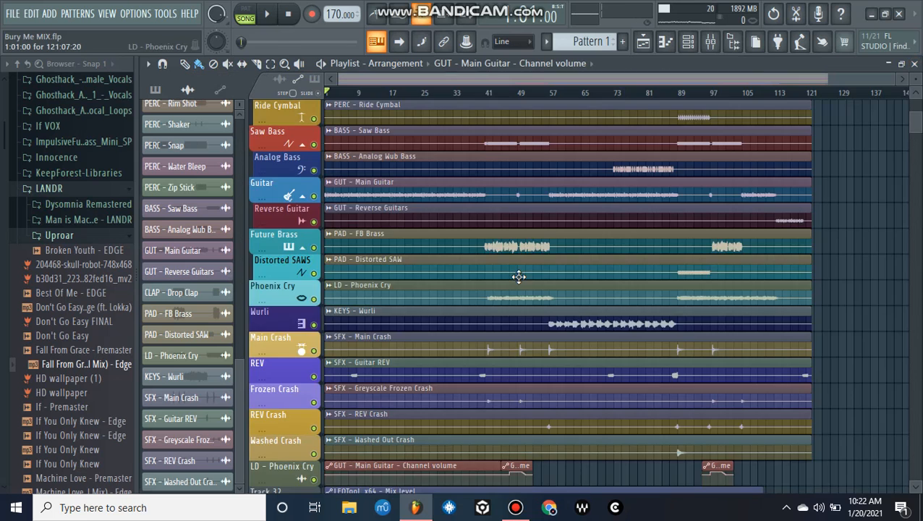
pyautogui.scroll(10, 513, 274)
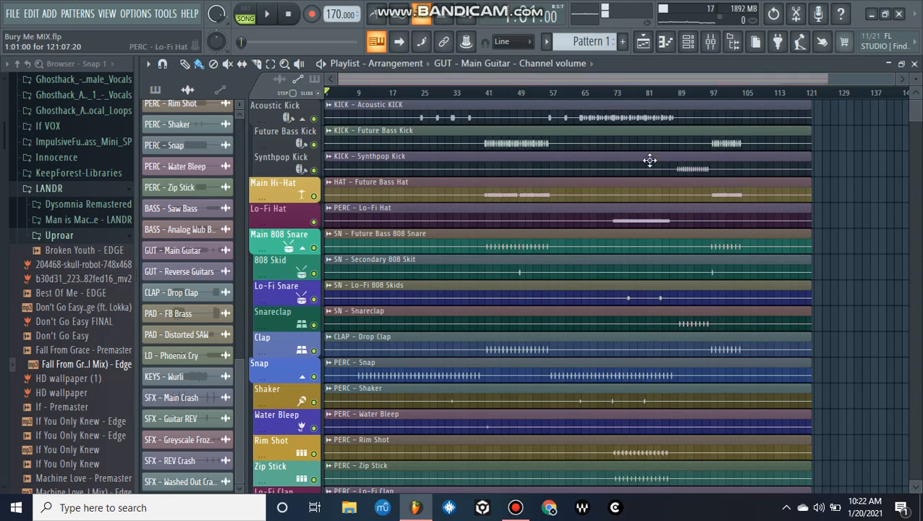
pyautogui.doubleClick(709, 46)
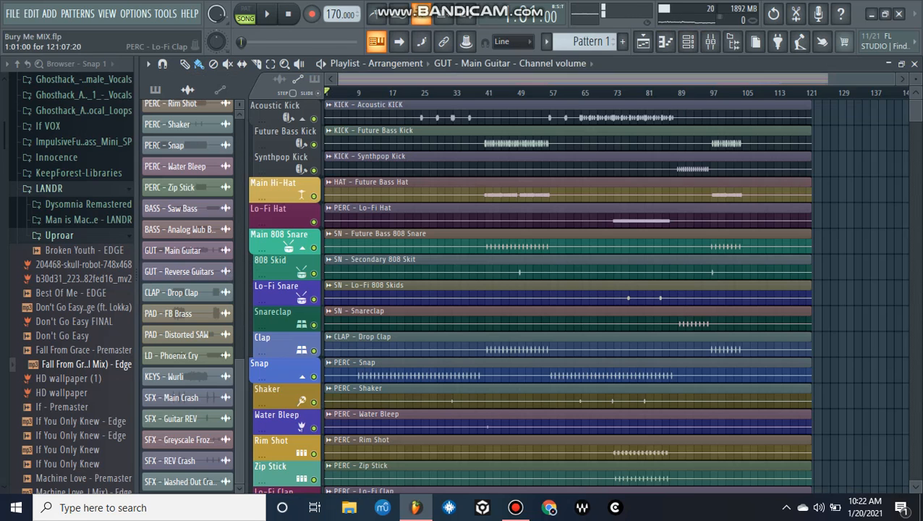